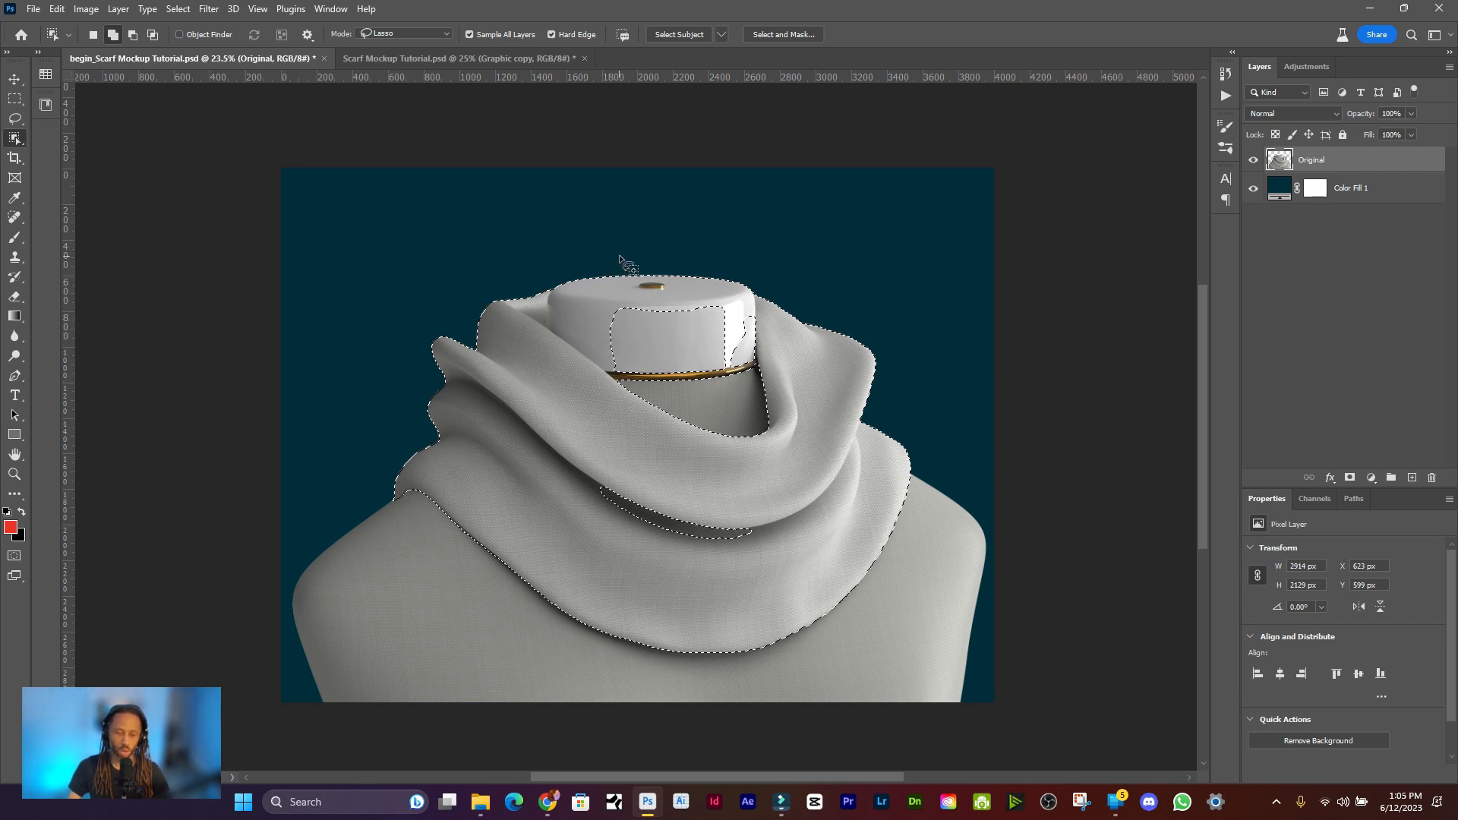
# - Subtract the mannequin's neck from the object selection, add the missed fold inside the scarf, and check the result in Quick Mask
pyautogui.press('alt')
pyautogui.moveTo(600, 257)
pyautogui.mouseDown()
pyautogui.moveTo(544, 291)
pyautogui.moveTo(539, 331)
pyautogui.moveTo(723, 459)
pyautogui.moveTo(787, 460)
pyautogui.moveTo(799, 392)
pyautogui.moveTo(744, 269)
pyautogui.moveTo(598, 257)
pyautogui.moveTo(674, 242)
pyautogui.mouseUp()
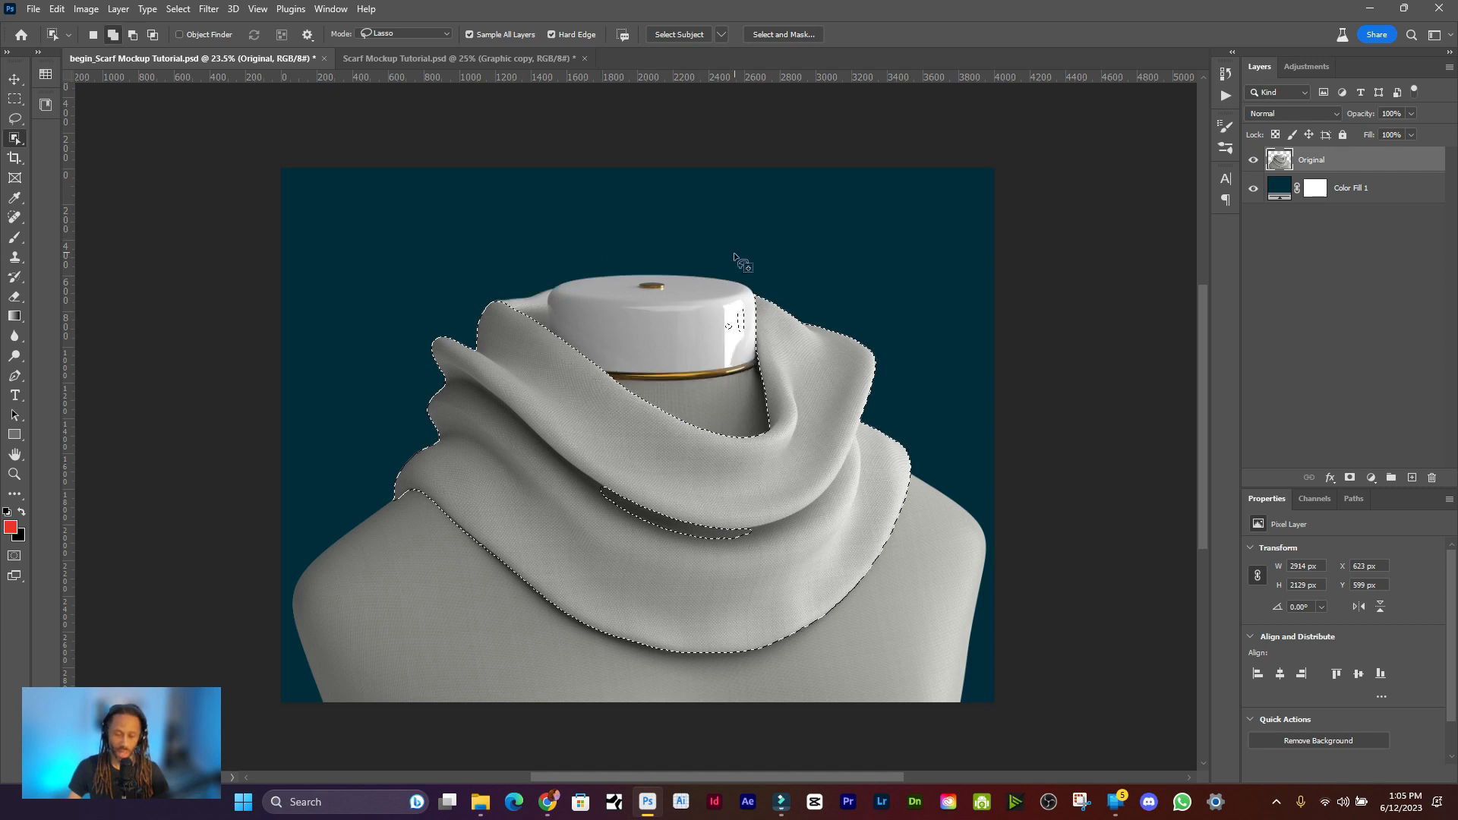
pyautogui.press('alt')
pyautogui.moveTo(729, 294)
pyautogui.mouseDown()
pyautogui.moveTo(706, 314)
pyautogui.moveTo(705, 344)
pyautogui.moveTo(745, 349)
pyautogui.moveTo(754, 300)
pyautogui.moveTo(730, 290)
pyautogui.moveTo(715, 347)
pyautogui.moveTo(757, 324)
pyautogui.moveTo(705, 273)
pyautogui.mouseUp()
pyautogui.moveTo(677, 489)
pyautogui.mouseDown()
pyautogui.moveTo(566, 494)
pyautogui.moveTo(697, 585)
pyautogui.moveTo(815, 557)
pyautogui.moveTo(788, 502)
pyautogui.moveTo(639, 483)
pyautogui.moveTo(675, 473)
pyautogui.mouseUp()
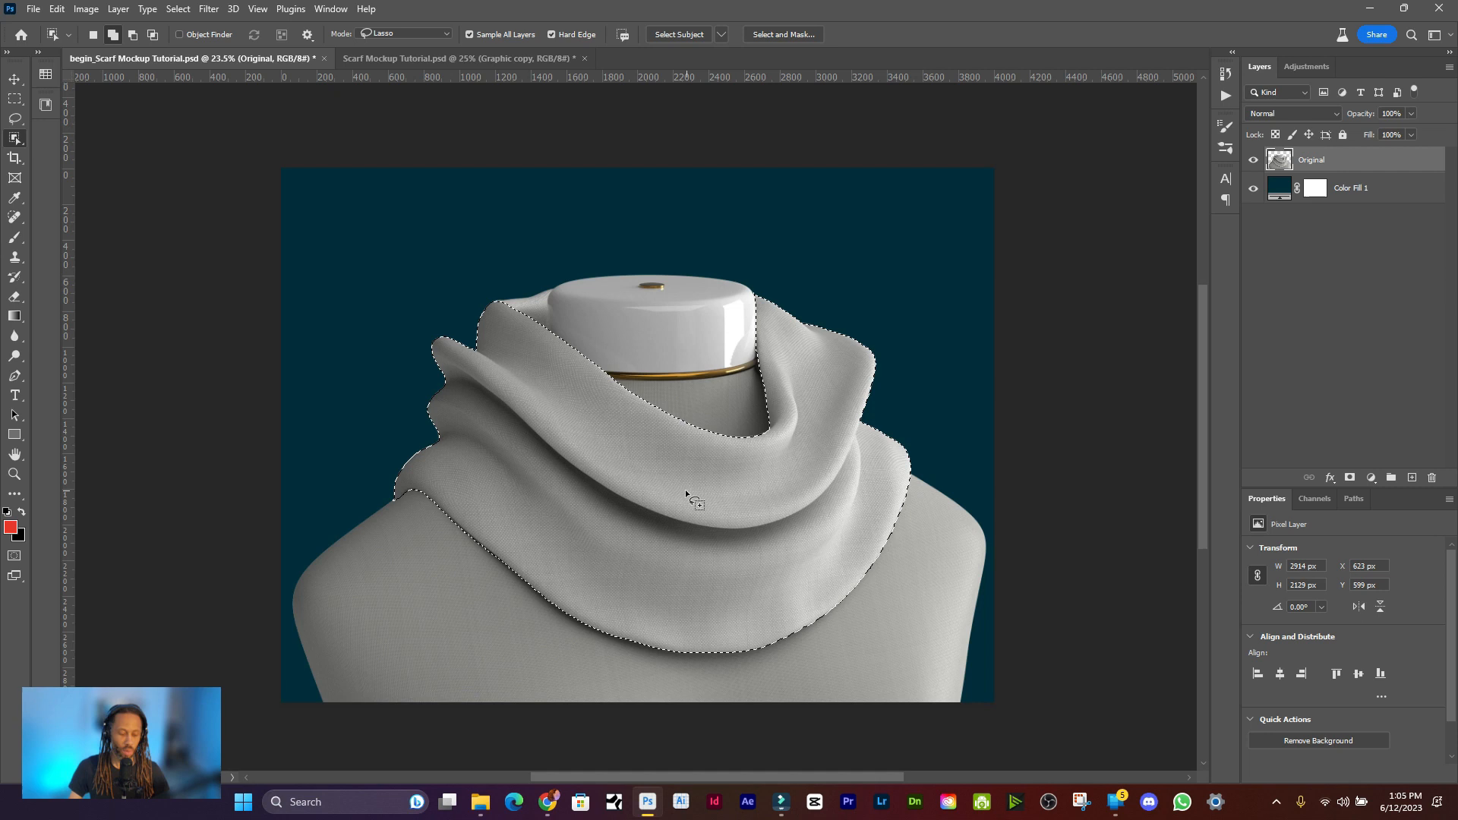
pyautogui.press('q')
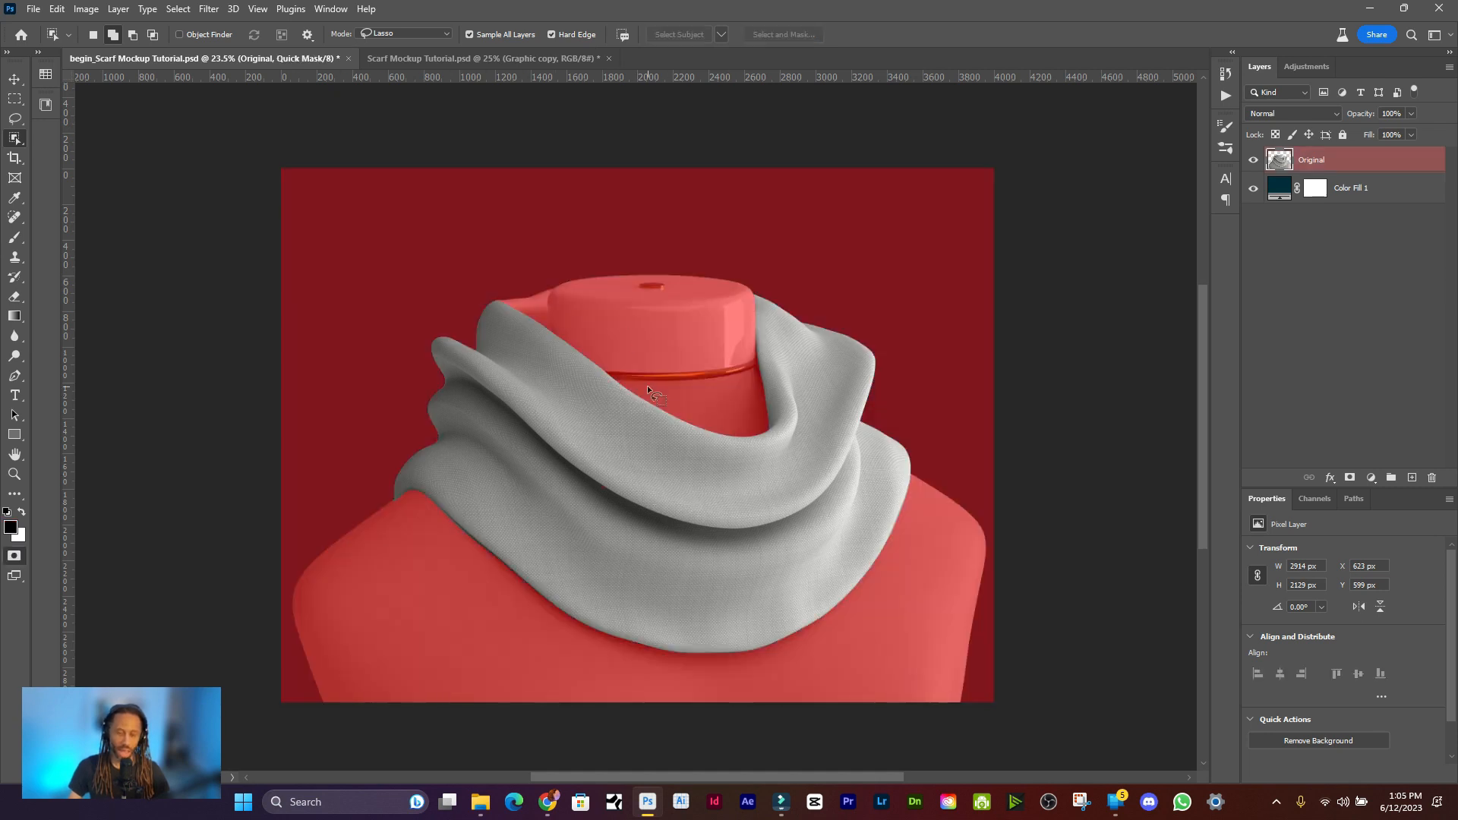
pyautogui.press('q')
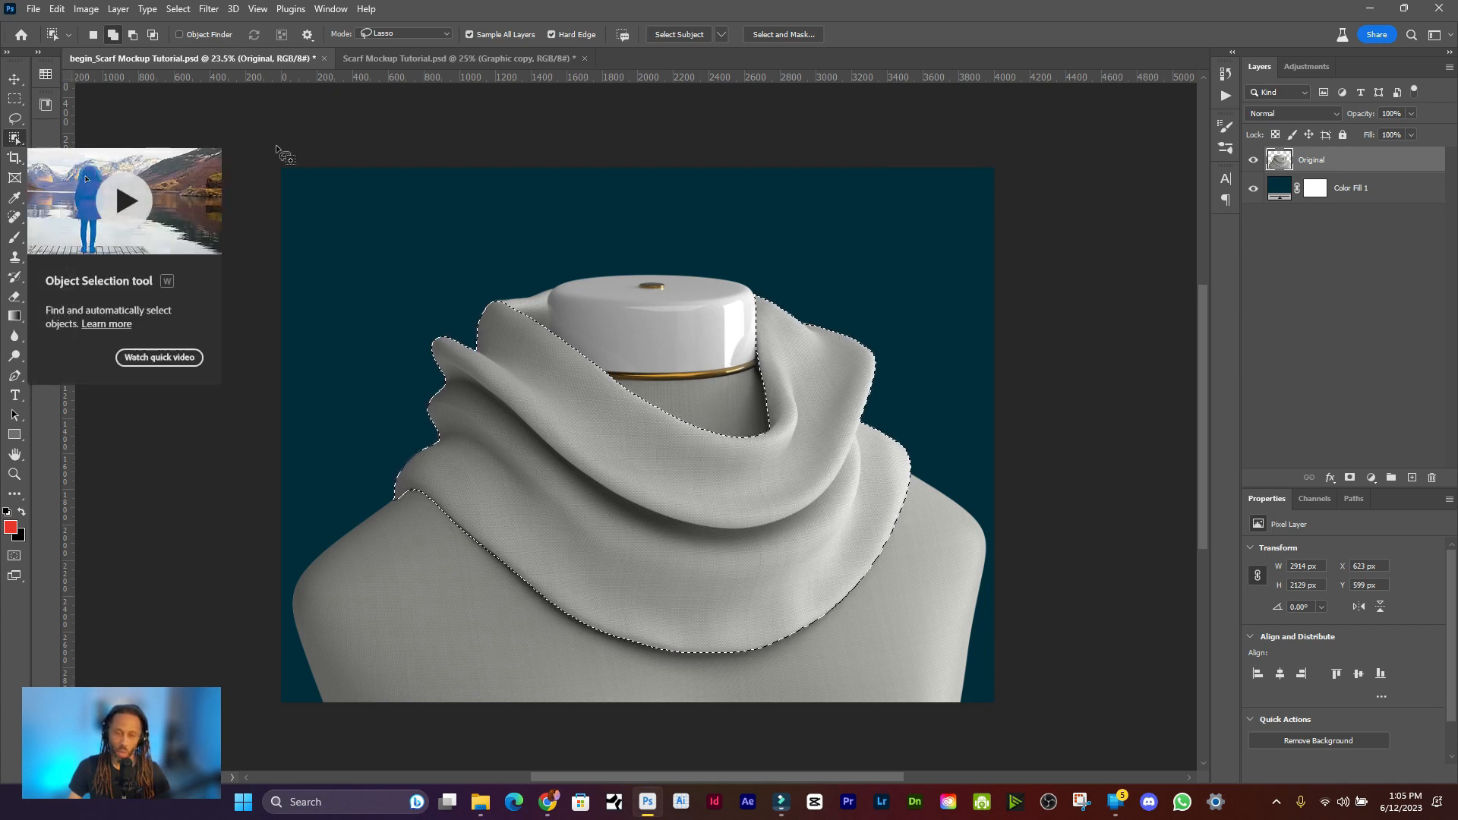
# - Output the scarf selection through Select and Mask as a New Layer with Layer Mask
pyautogui.click(789, 42)
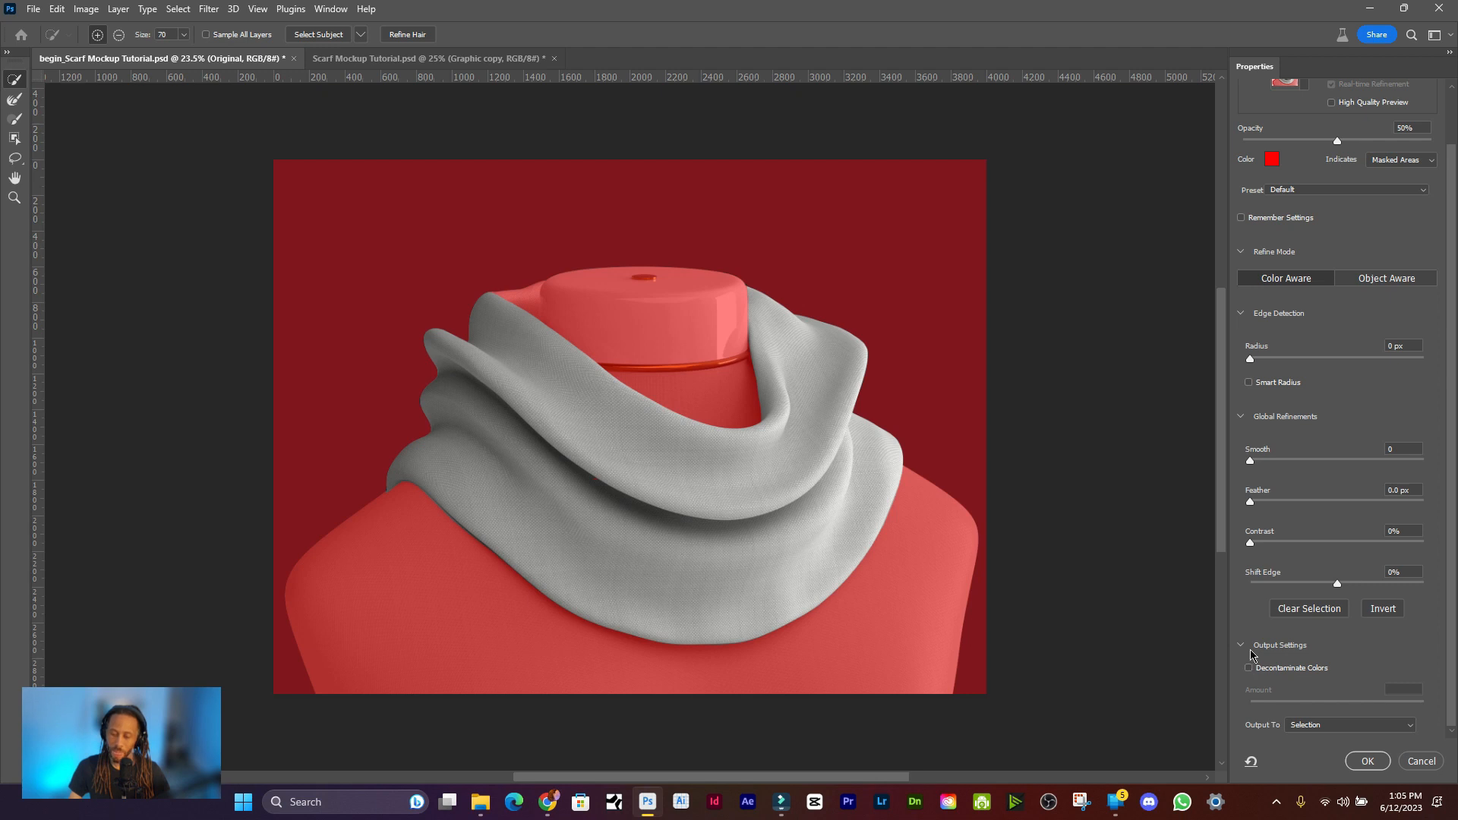
pyautogui.click(1308, 729)
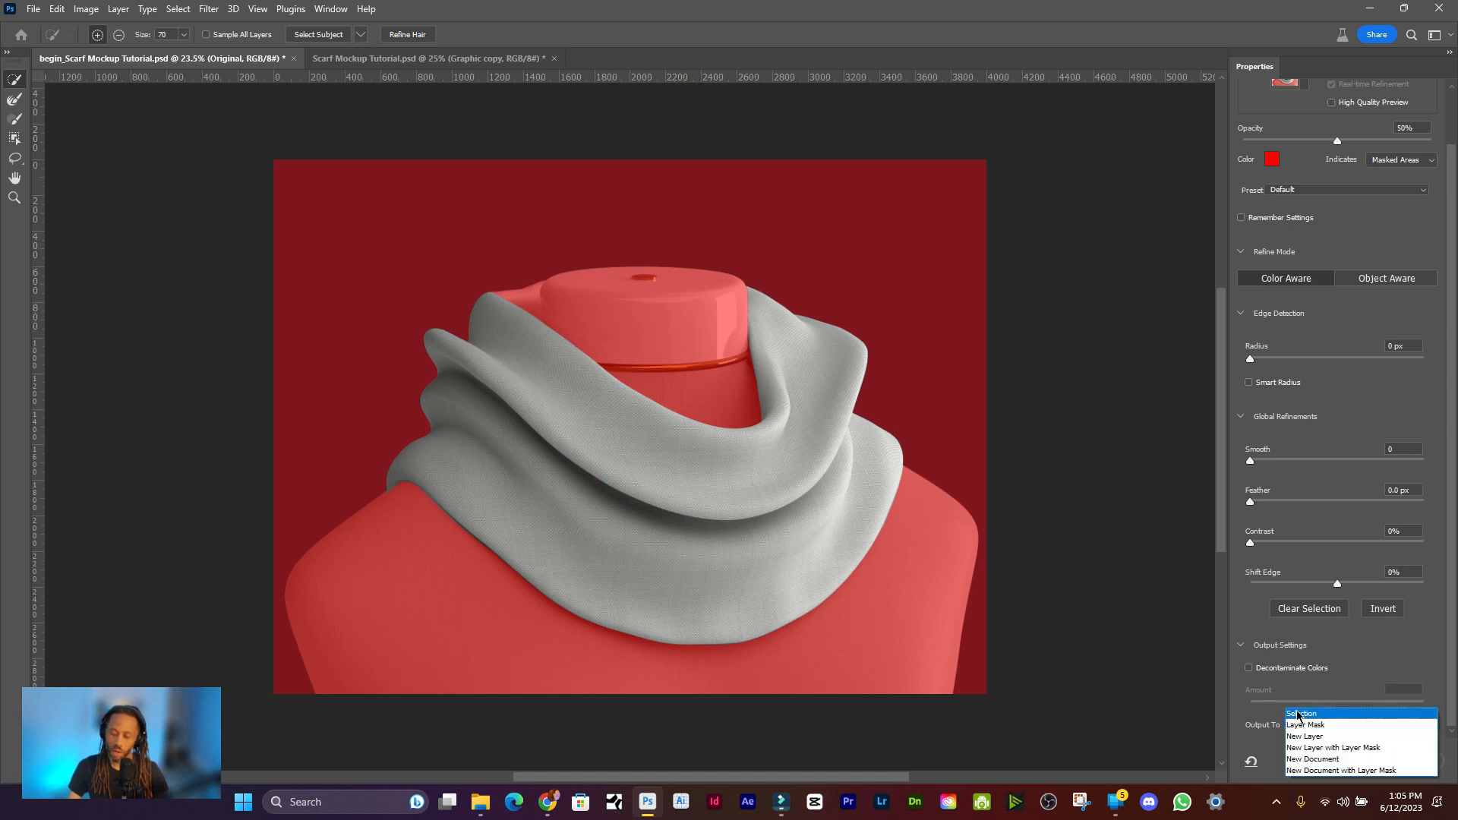
pyautogui.click(1320, 749)
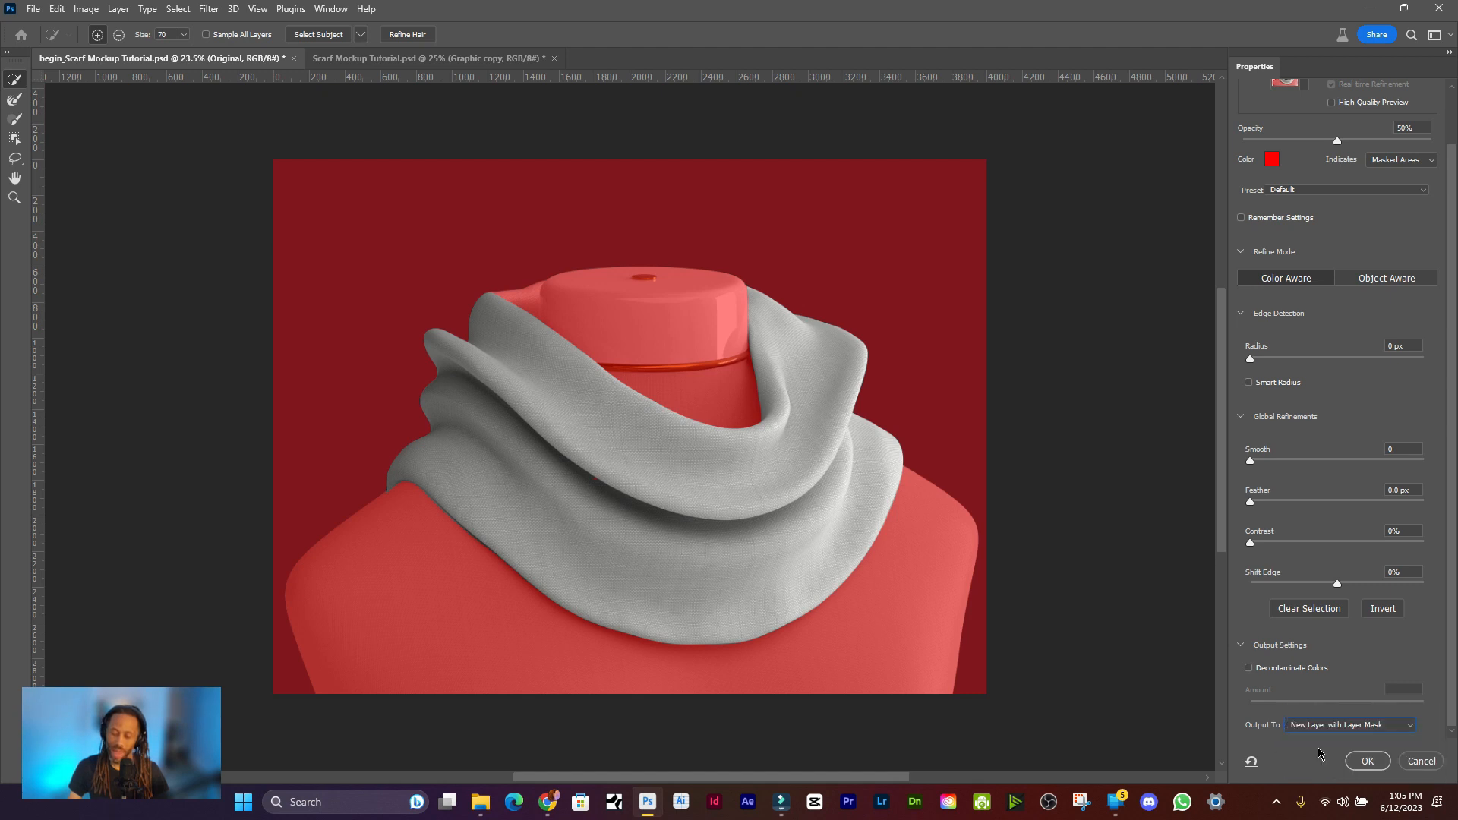
pyautogui.click(1365, 761)
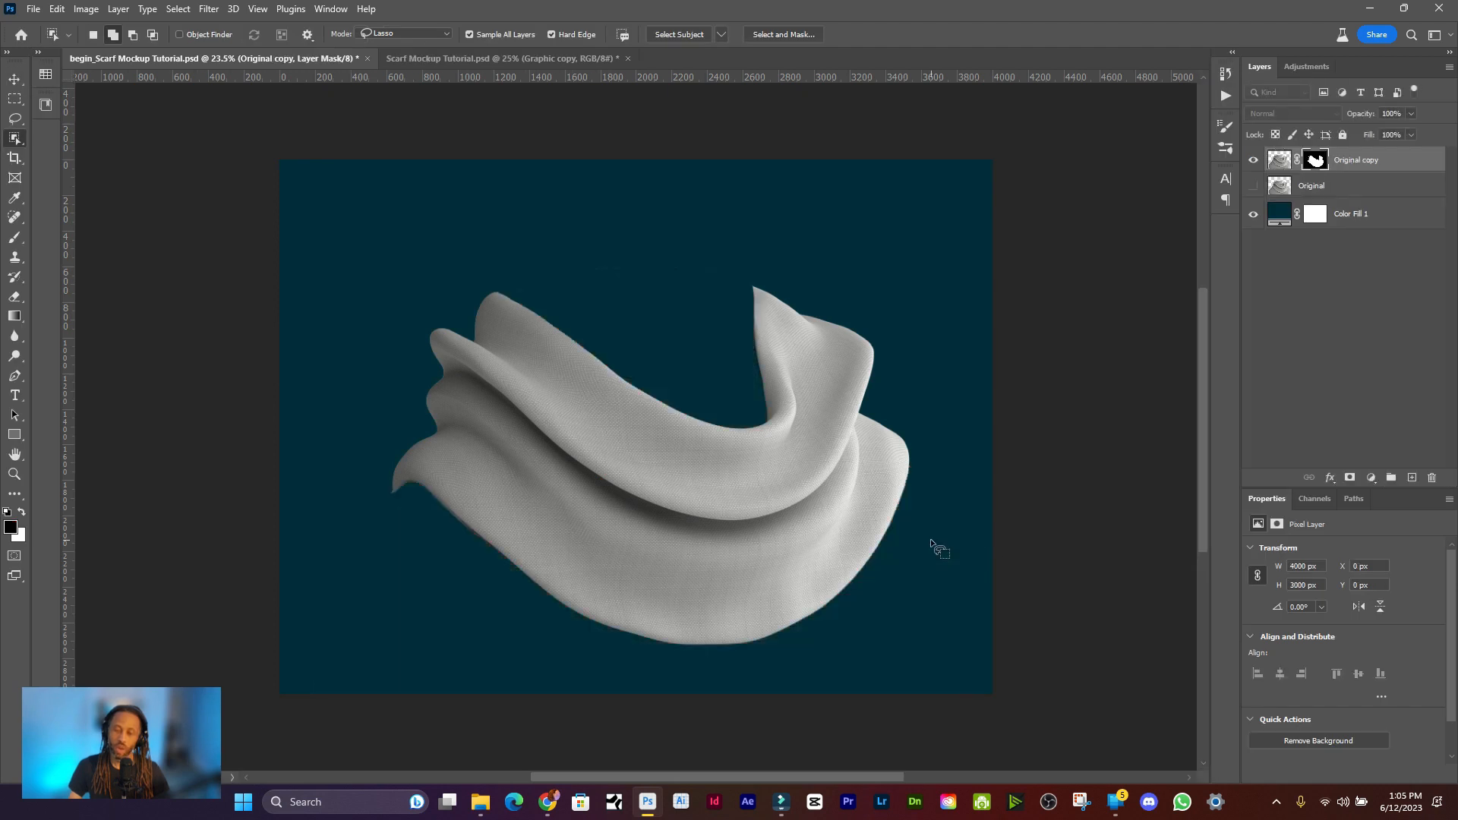
# - Rename the masked copy layer as Scarf after toggling its visibility to check the cutout
pyautogui.click(1361, 164)
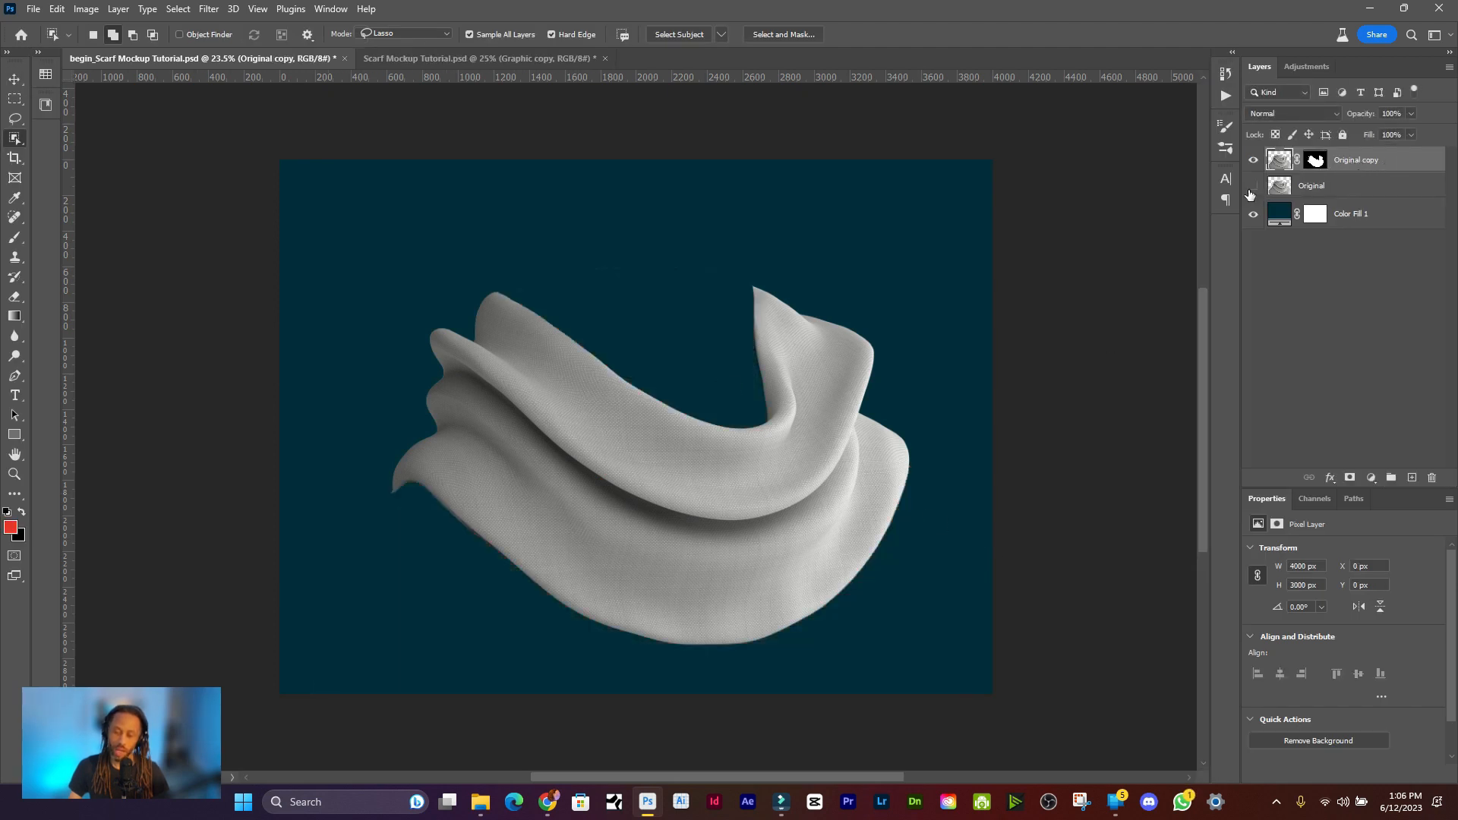
pyautogui.click(1253, 163)
pyautogui.click(1253, 162)
pyautogui.doubleClick(1355, 160)
pyautogui.write('Scarf')
pyautogui.press('Return')
# - Reopen the Scarf layer's mask in Select and Mask and output it back to the existing layer mask
pyautogui.doubleClick(1315, 161)
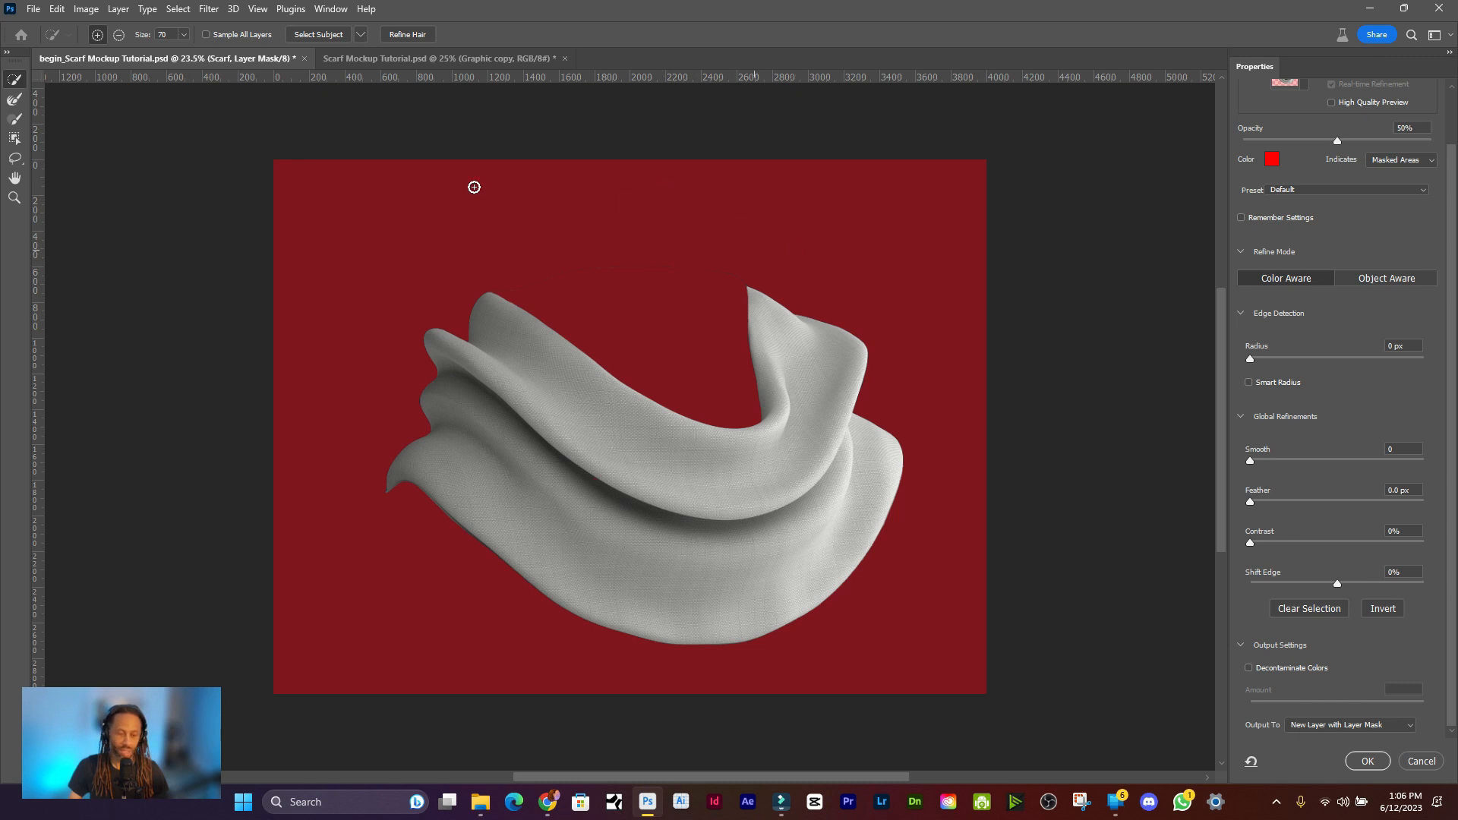
pyautogui.press('alt')
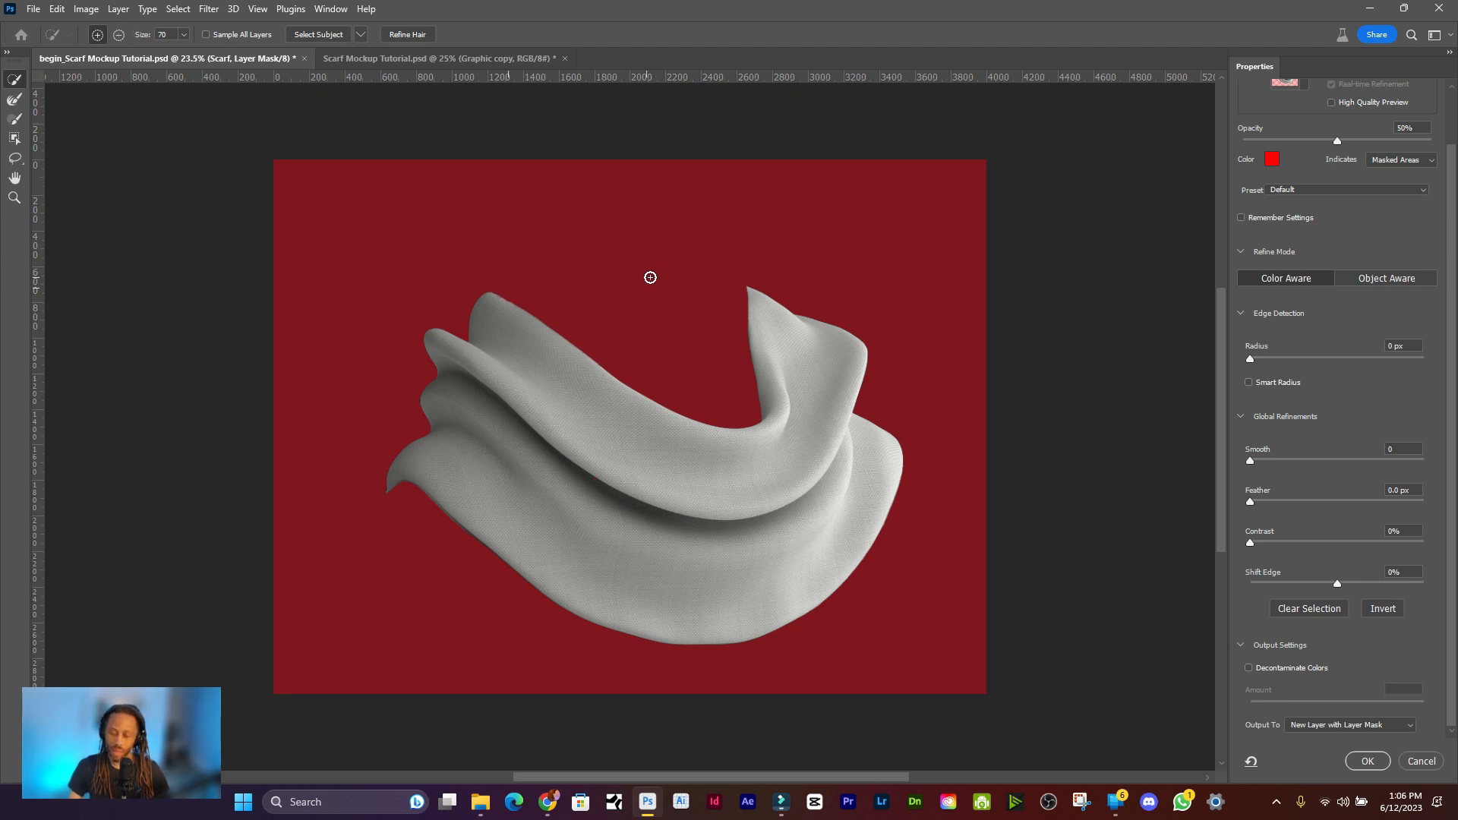
pyautogui.click(1381, 718)
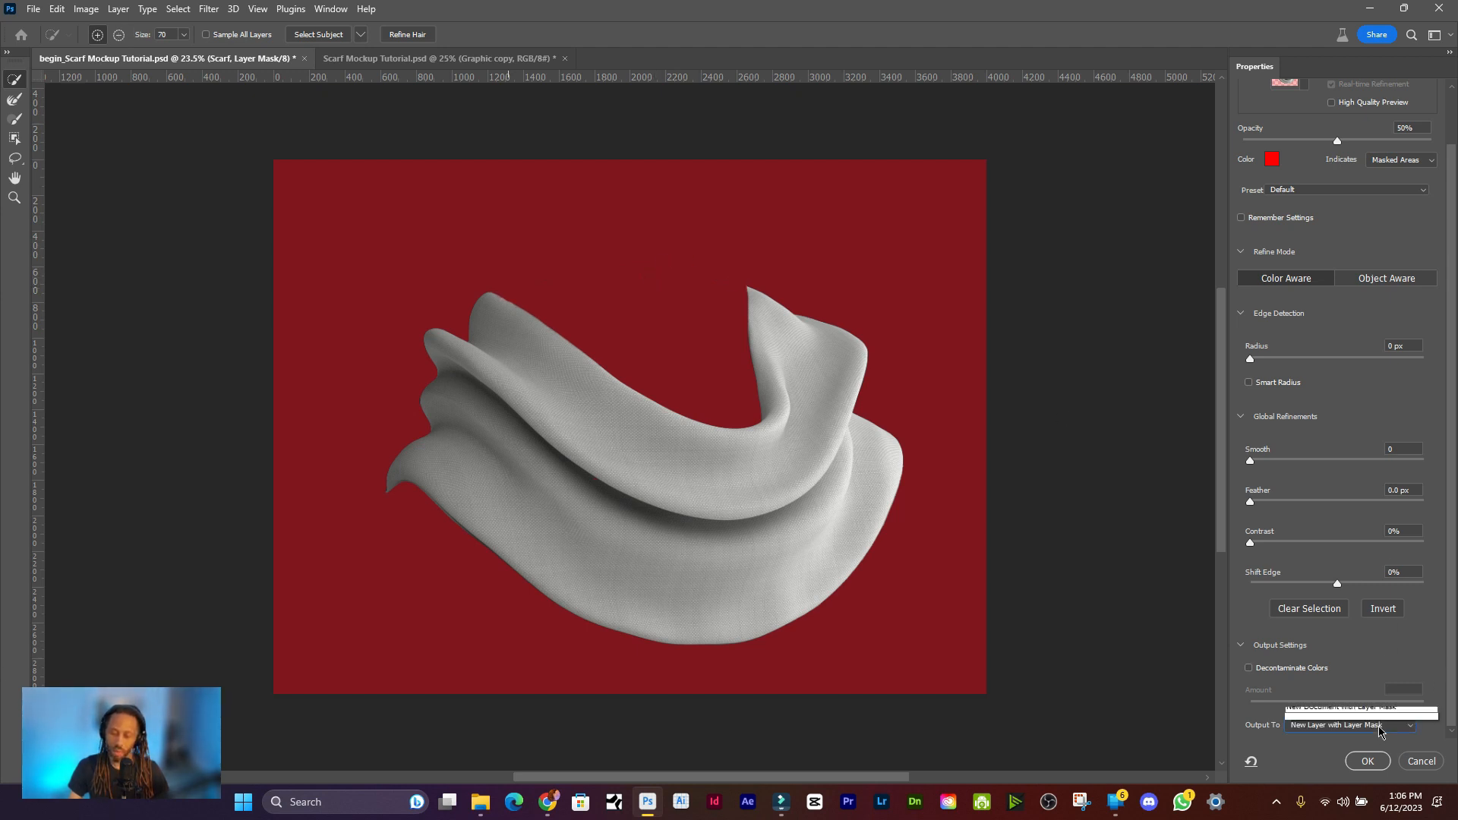
pyautogui.click(1359, 724)
pyautogui.click(1364, 761)
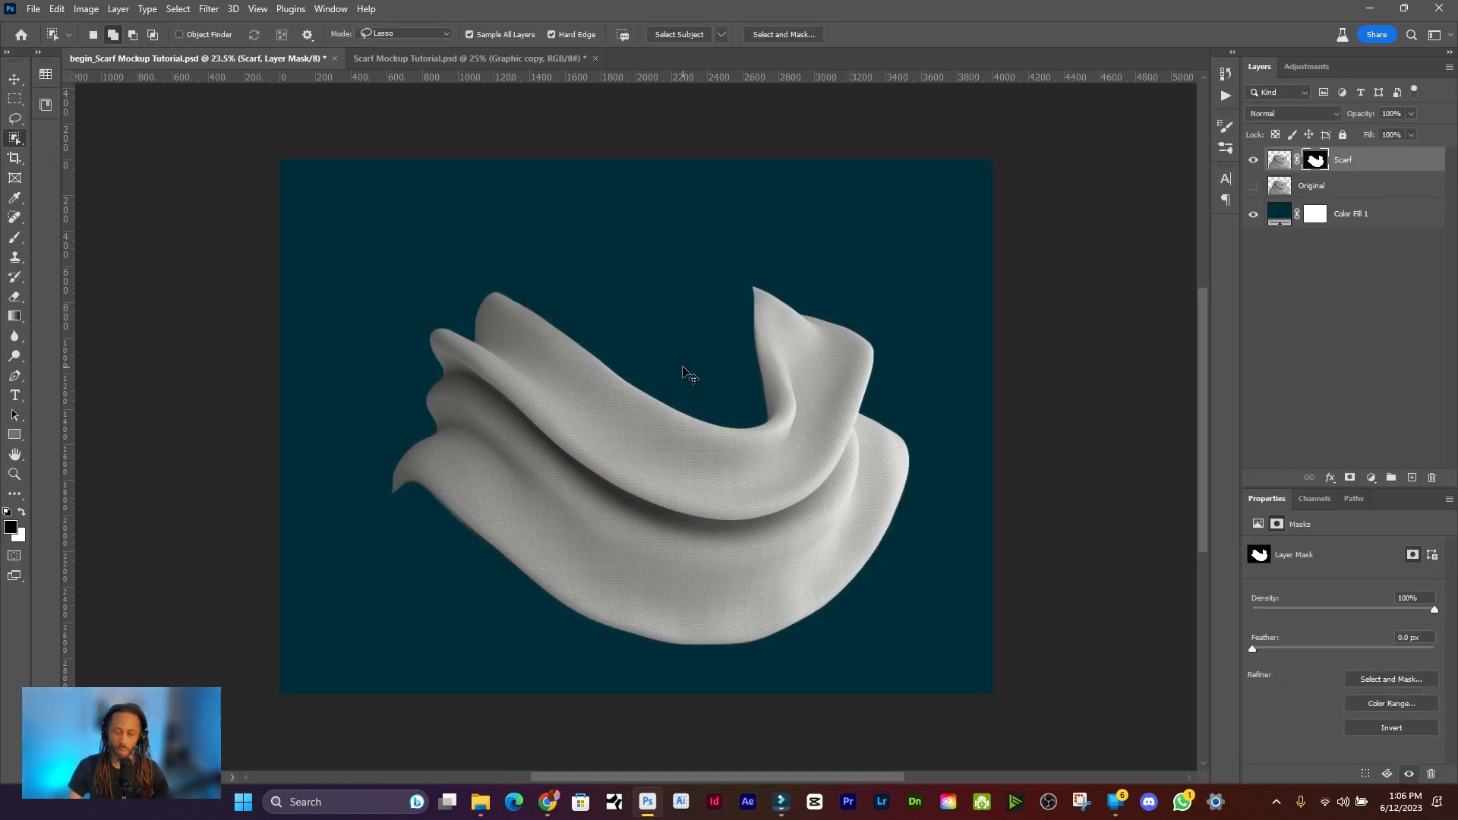
# - Select the Scarf layer's image with the Move tool active, and view the pattern artwork in Scarf Mockup Tutorial.psd
pyautogui.press('v')
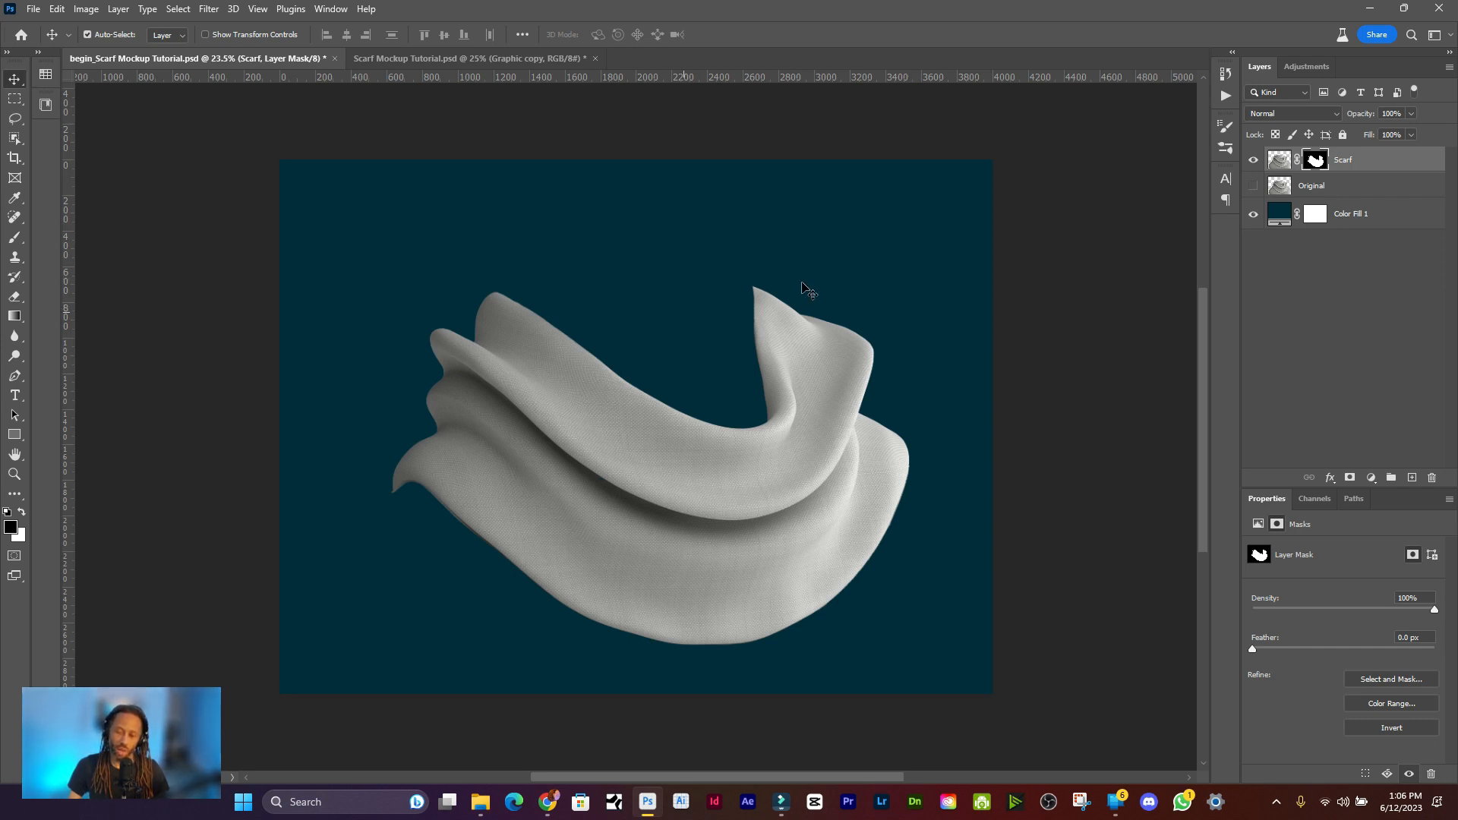
pyautogui.click(1378, 167)
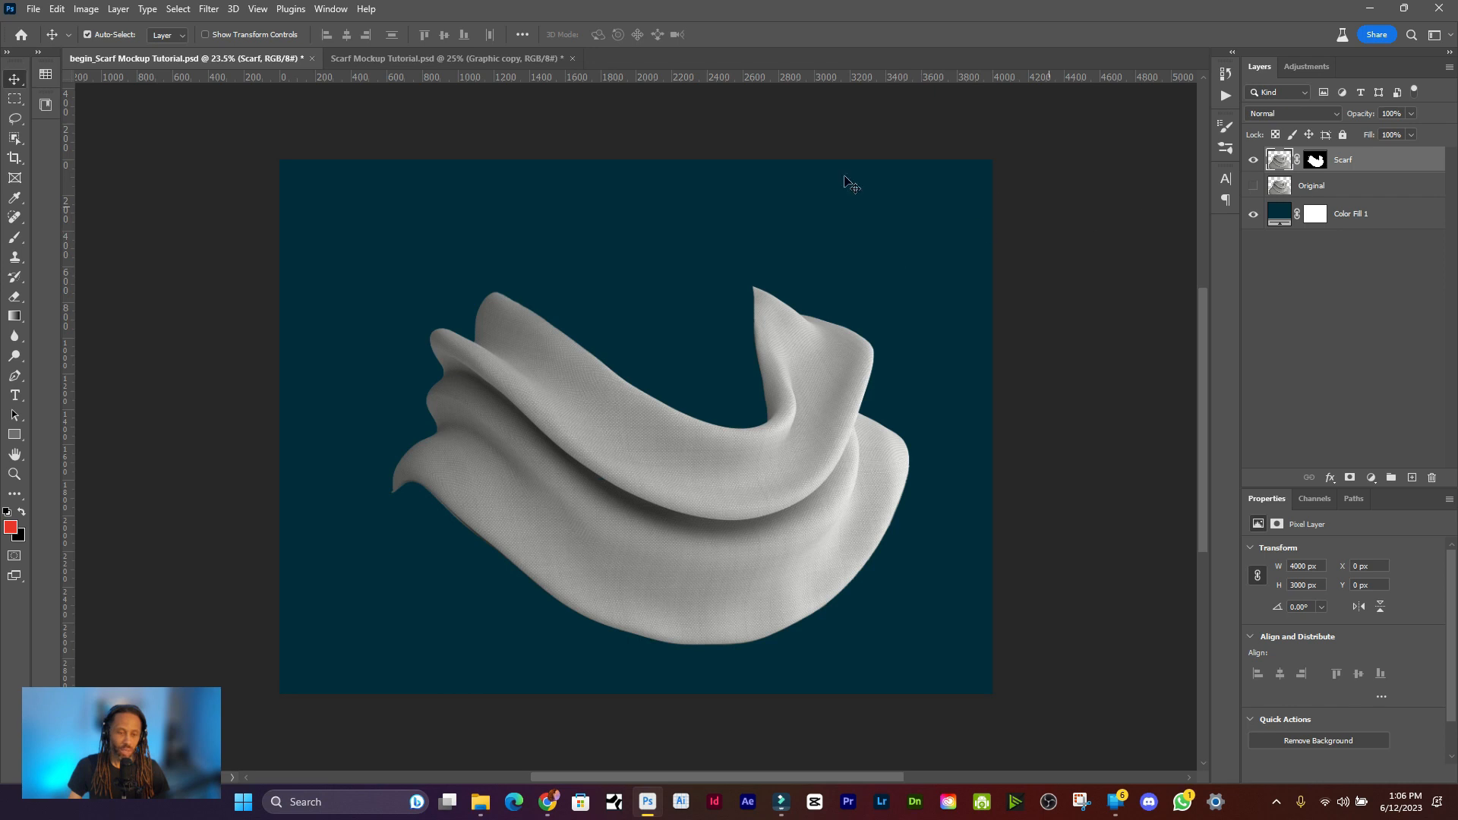
pyautogui.click(514, 61)
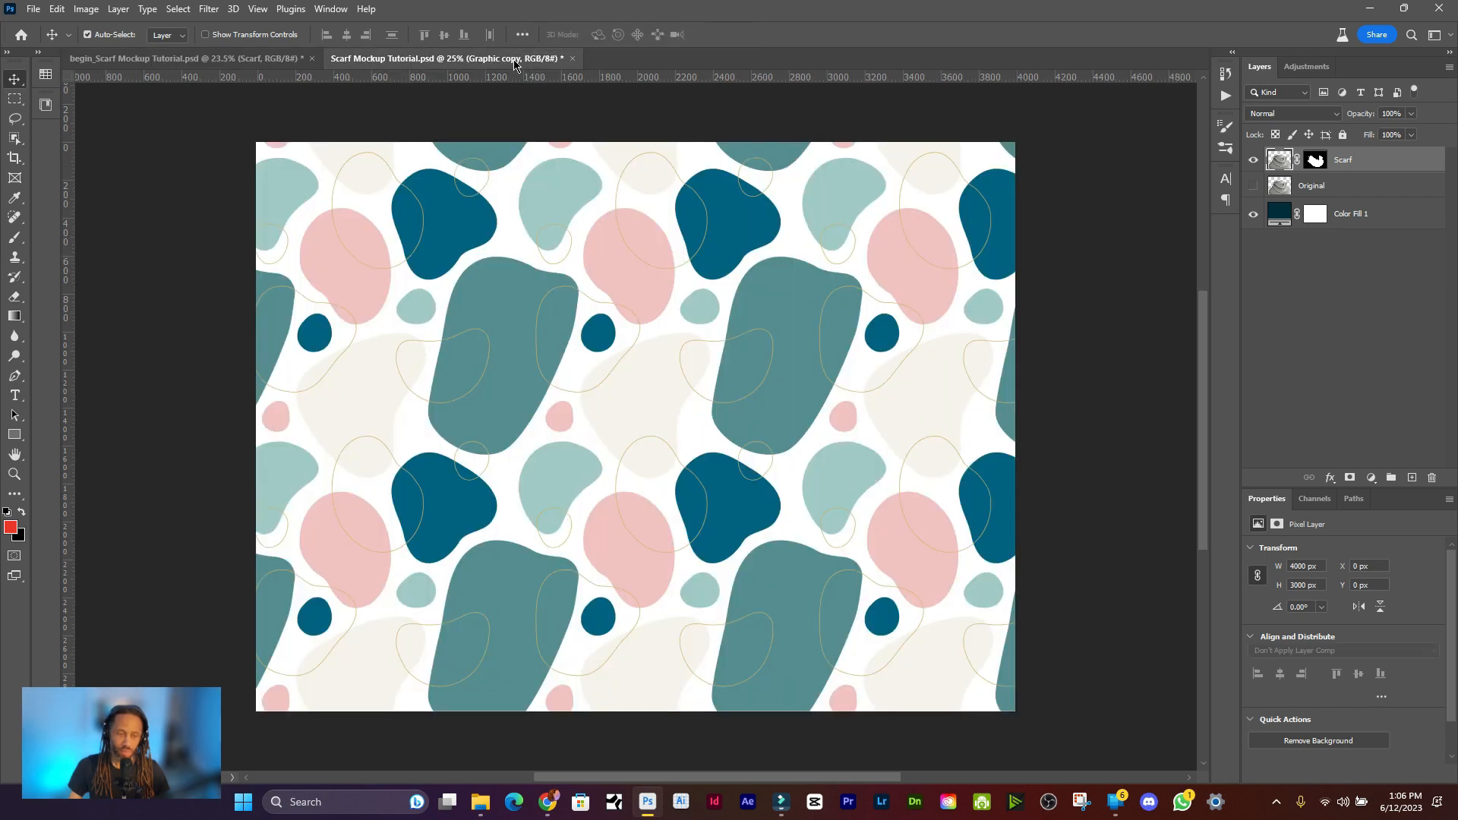
pyautogui.click(243, 59)
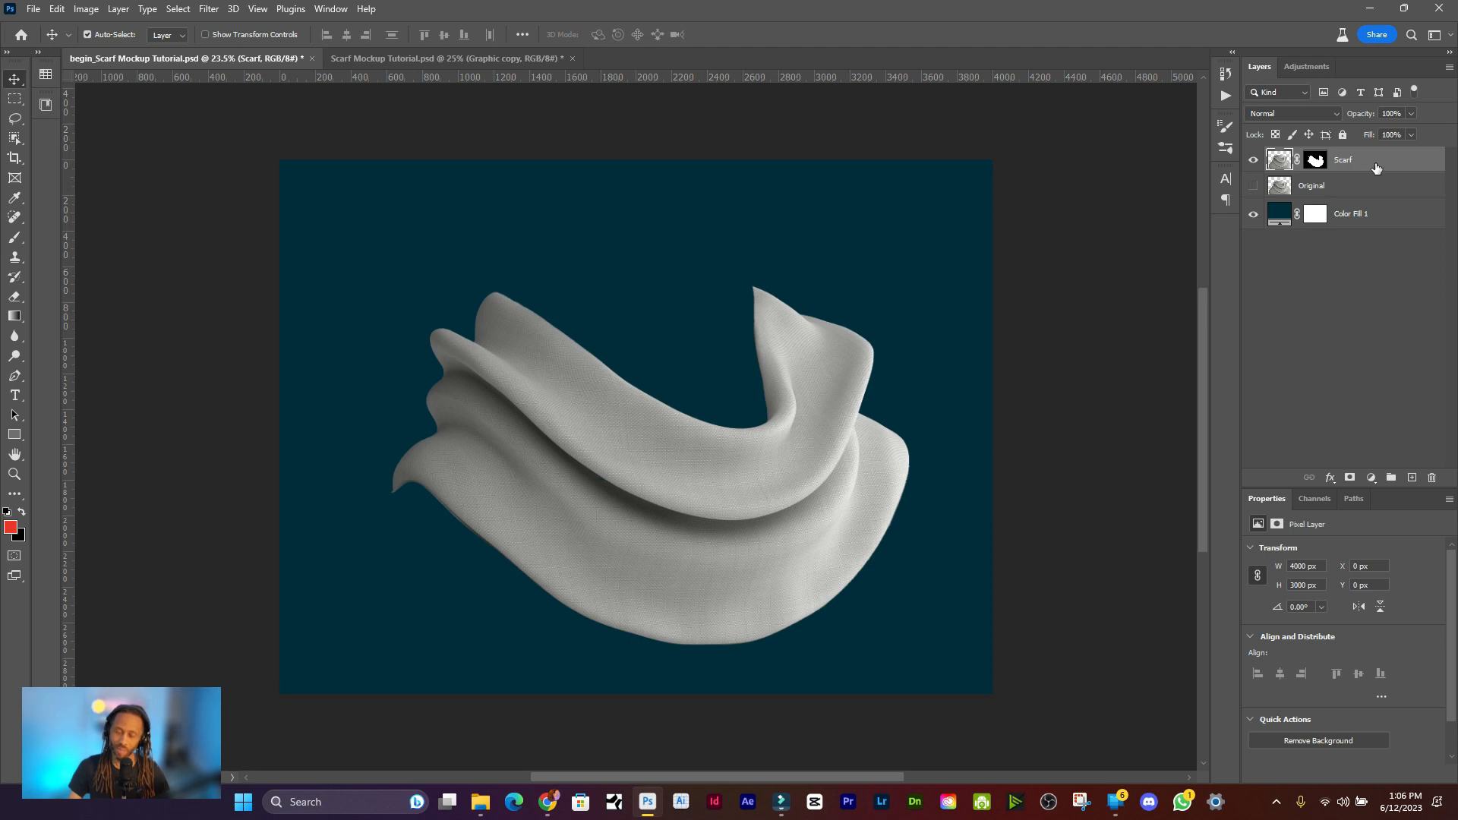
pyautogui.rightClick(1374, 164)
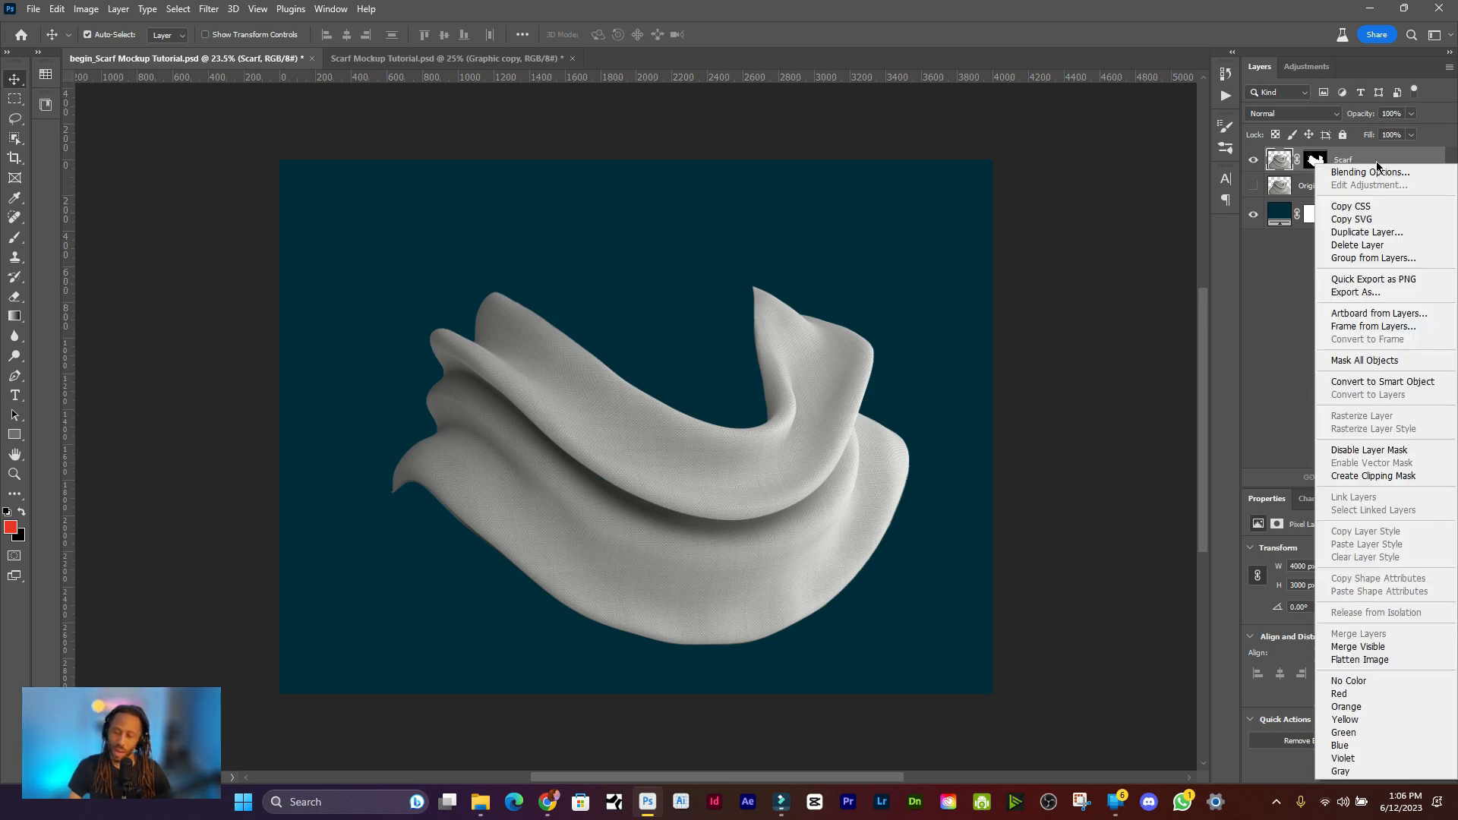
pyautogui.click(1360, 232)
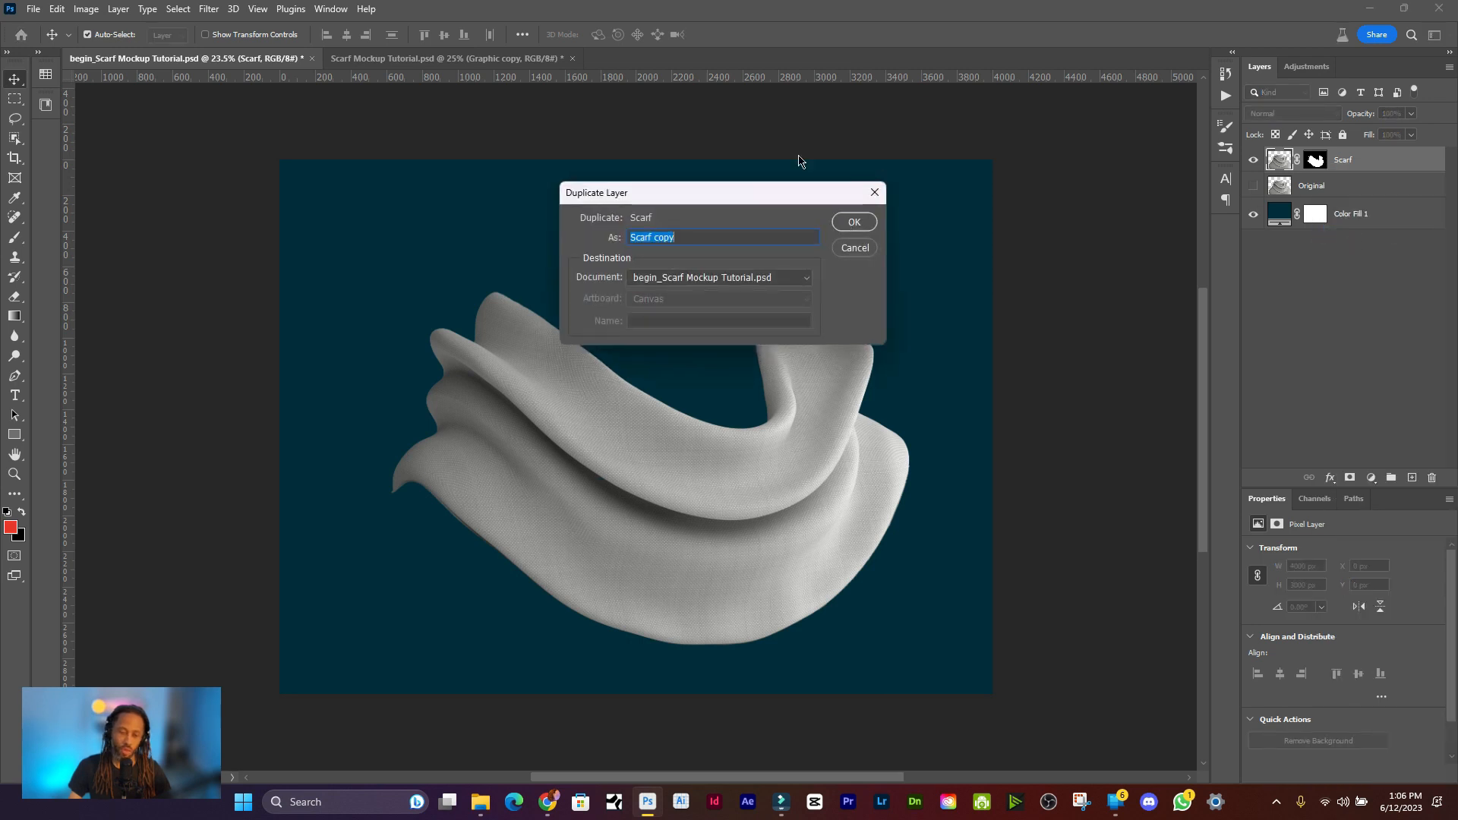
pyautogui.click(854, 249)
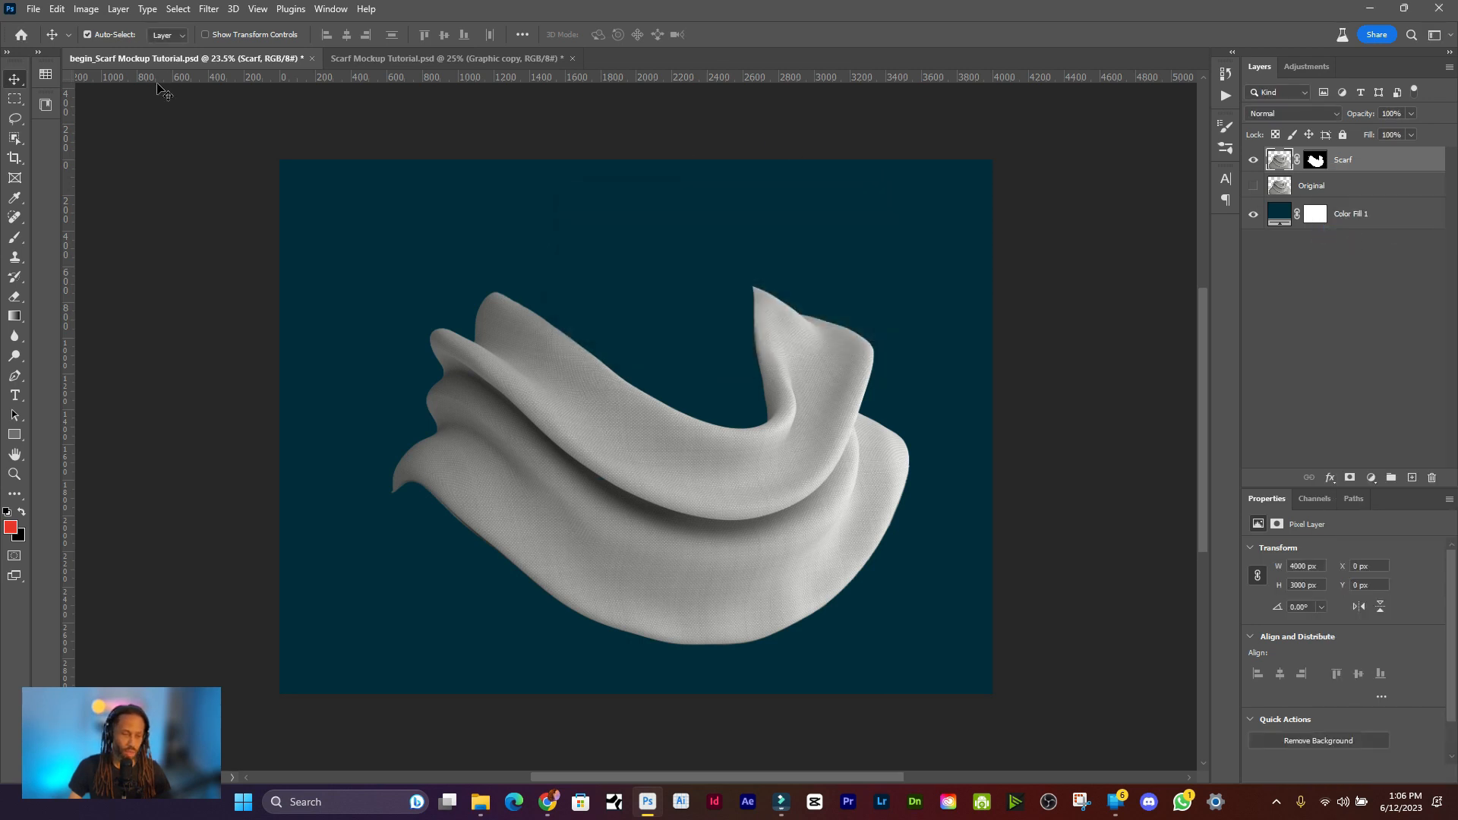
# - Duplicate the Scarf layer under the name Scarf into a new document named Scarf Map
pyautogui.click(118, 9)
pyautogui.click(187, 72)
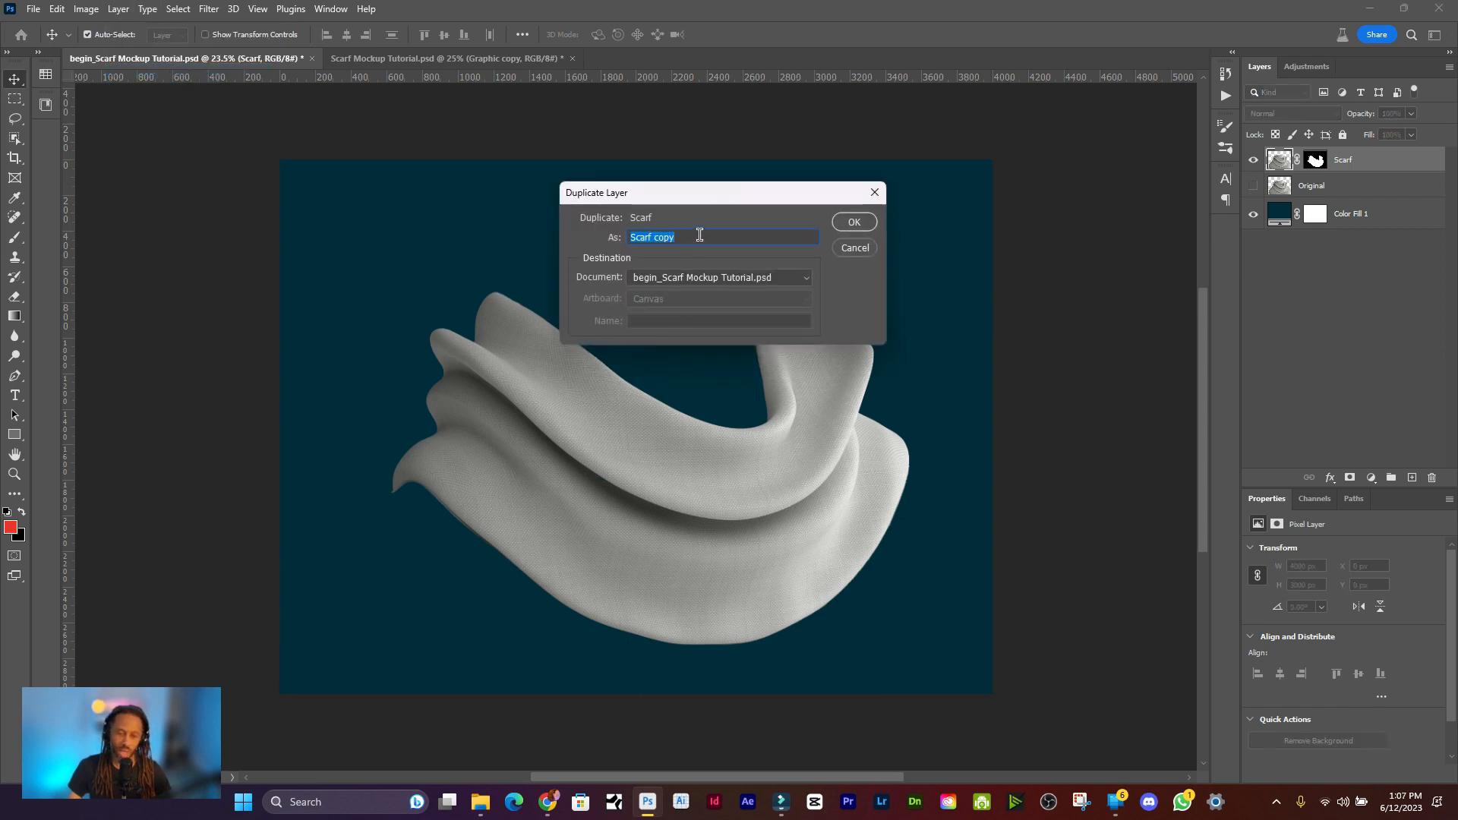
pyautogui.click(702, 279)
pyautogui.click(731, 317)
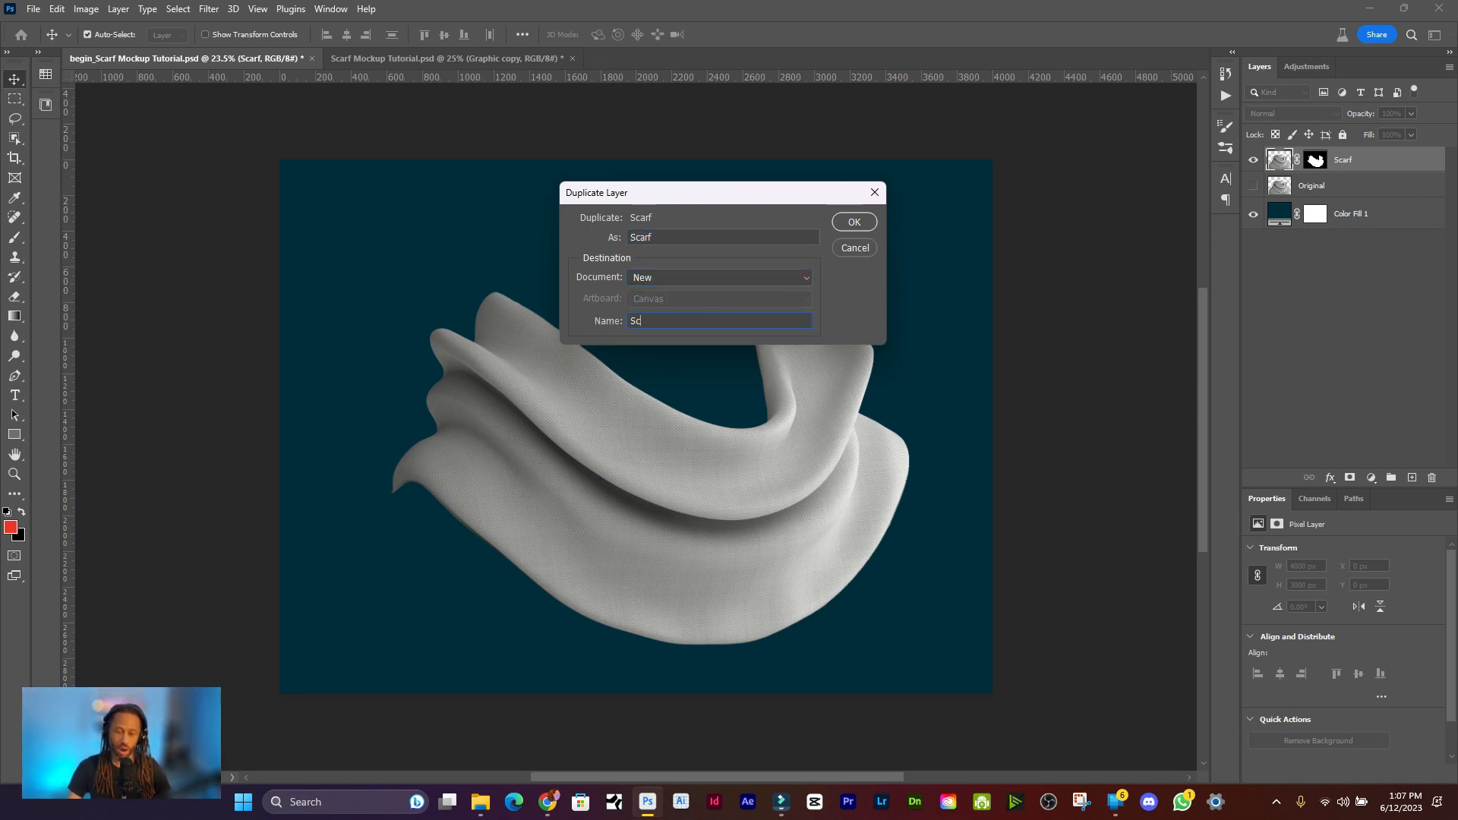
pyautogui.write('Scarf Map')
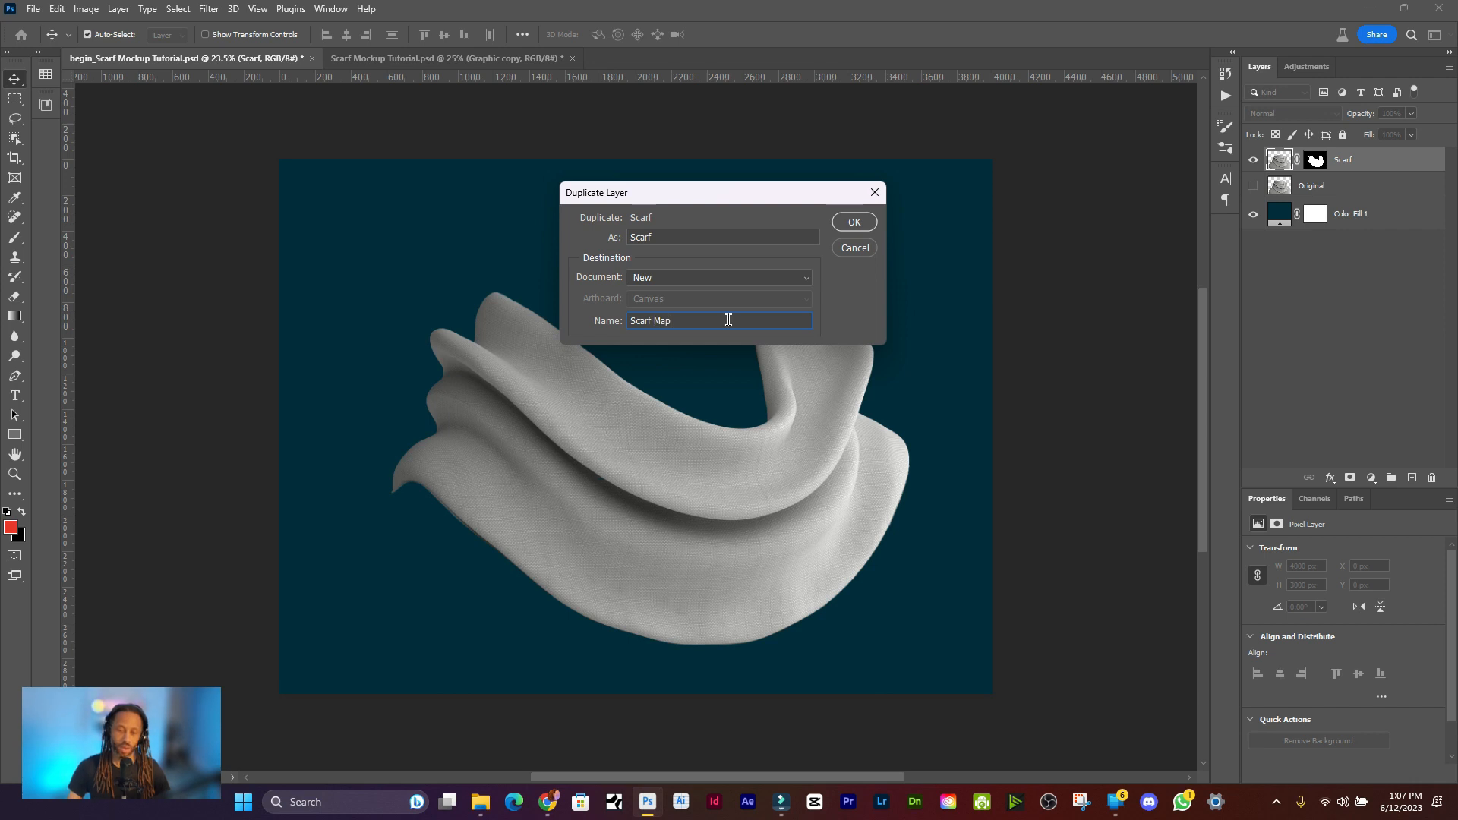
pyautogui.press('Return')
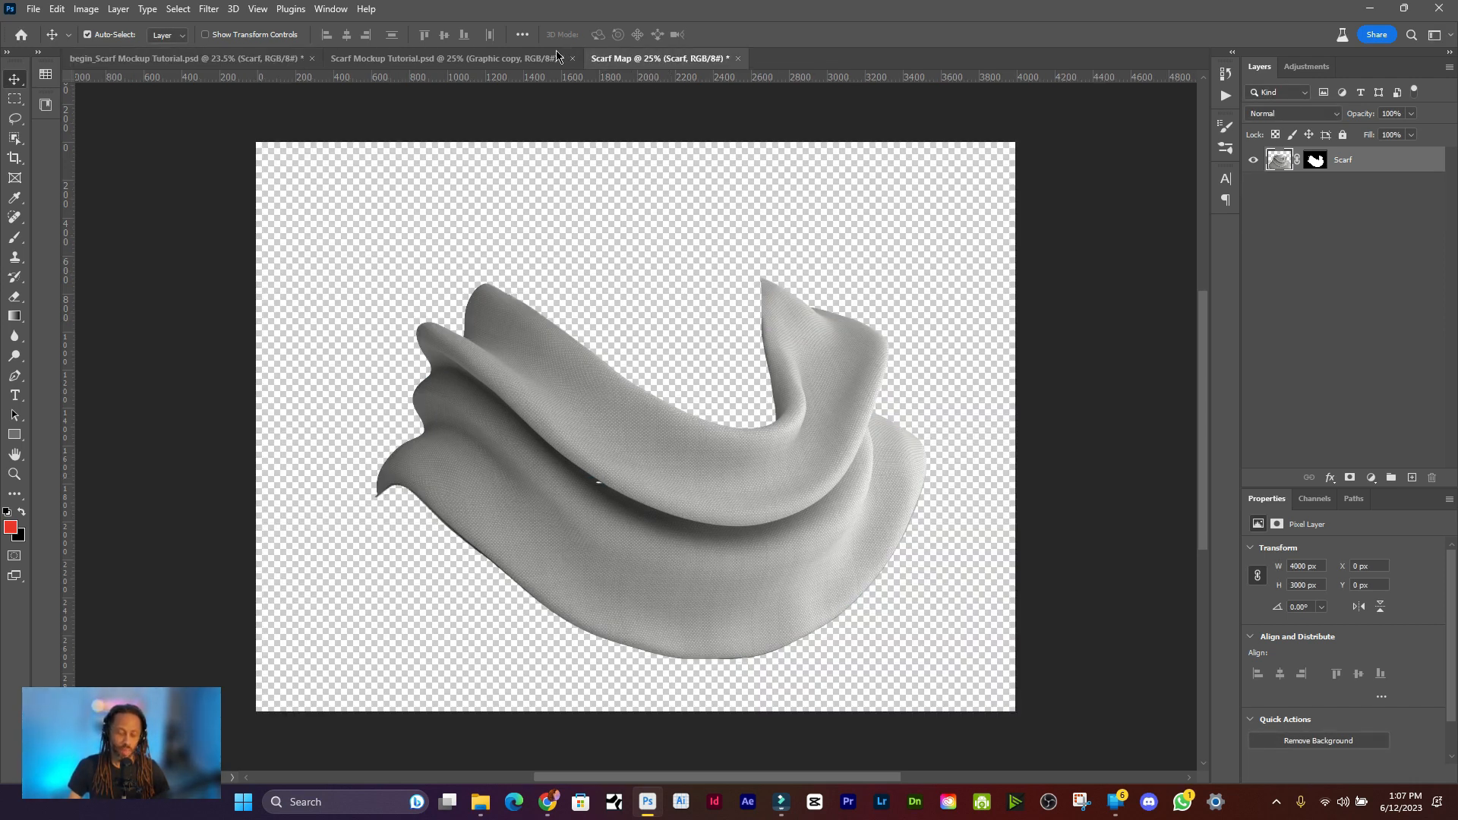
# - Cancel the Save As for the Scarf Map document and close it without saving changes
pyautogui.hotkey('ctrl', 'shift', 's')
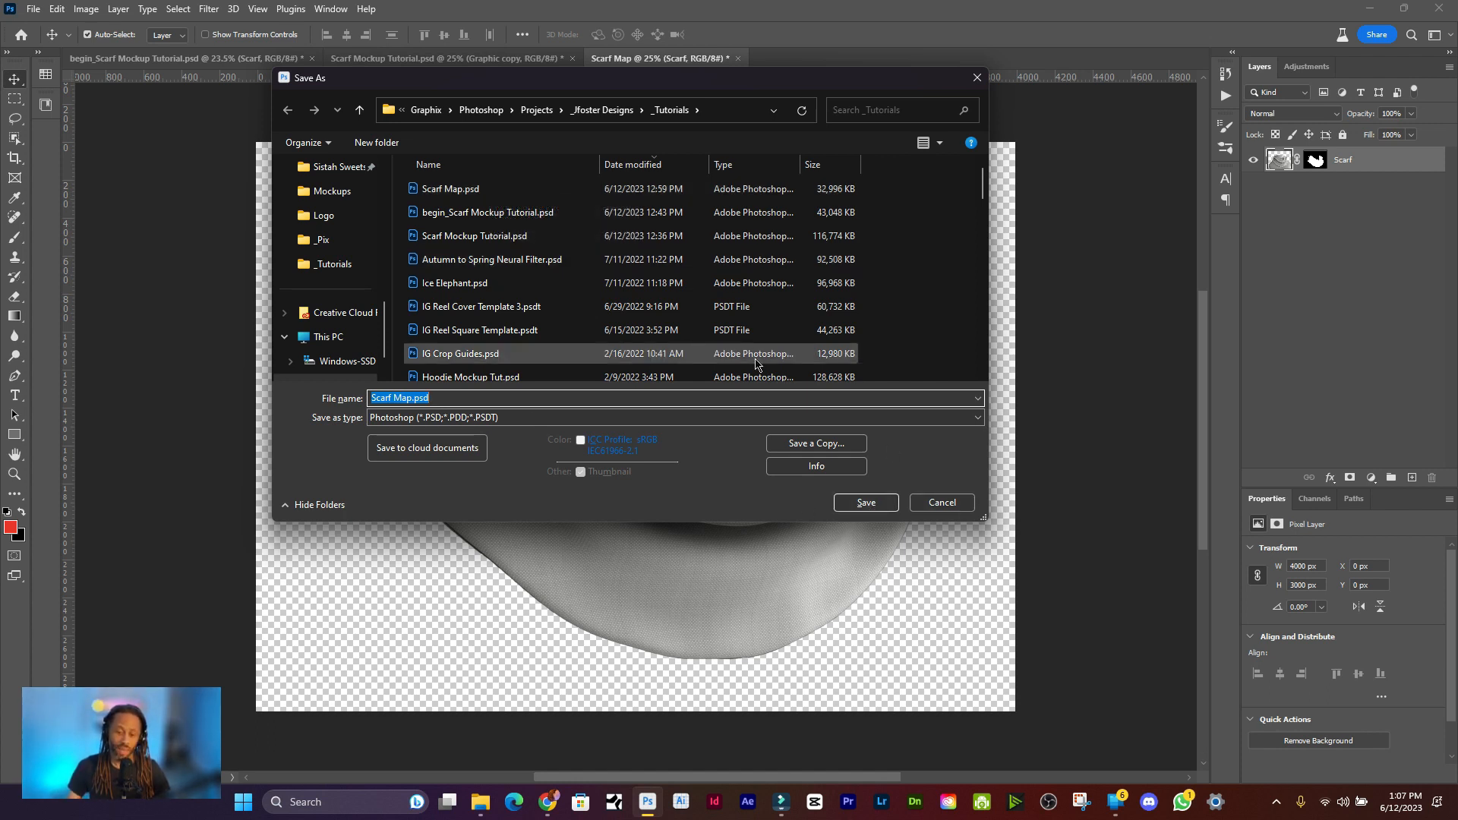
pyautogui.click(942, 502)
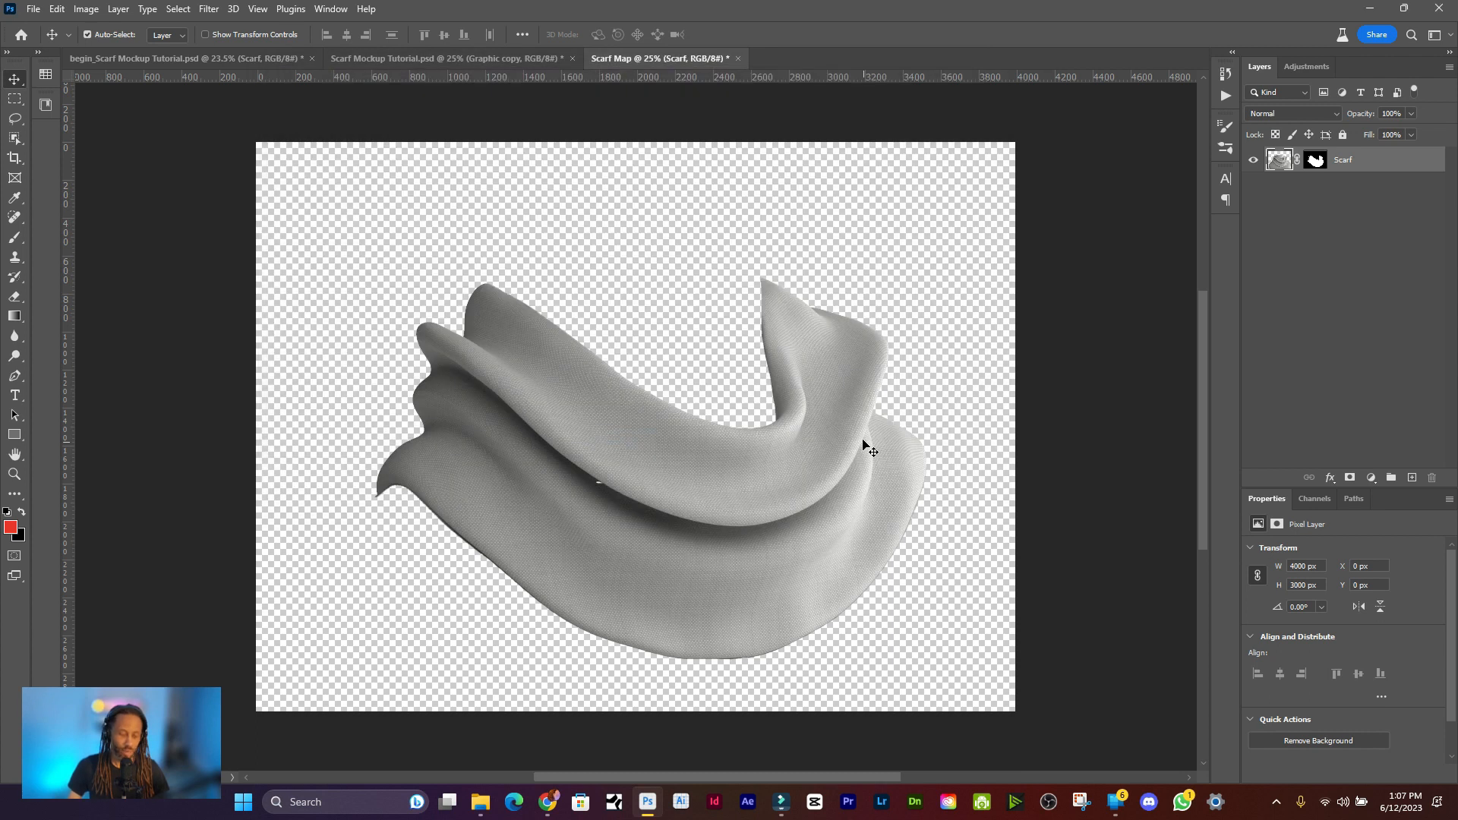
pyautogui.hotkey('ctrl', 'w')
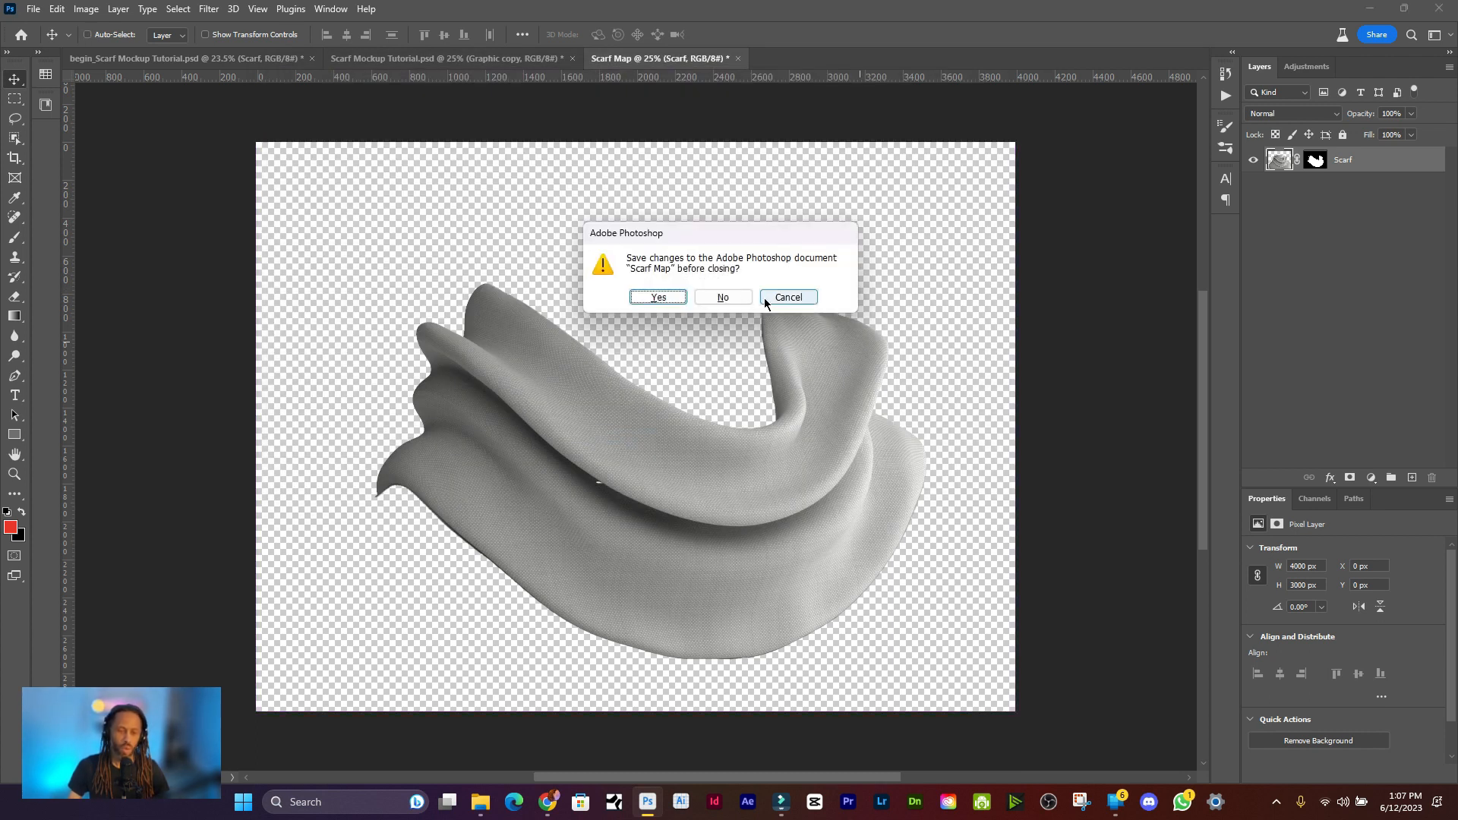
pyautogui.click(741, 297)
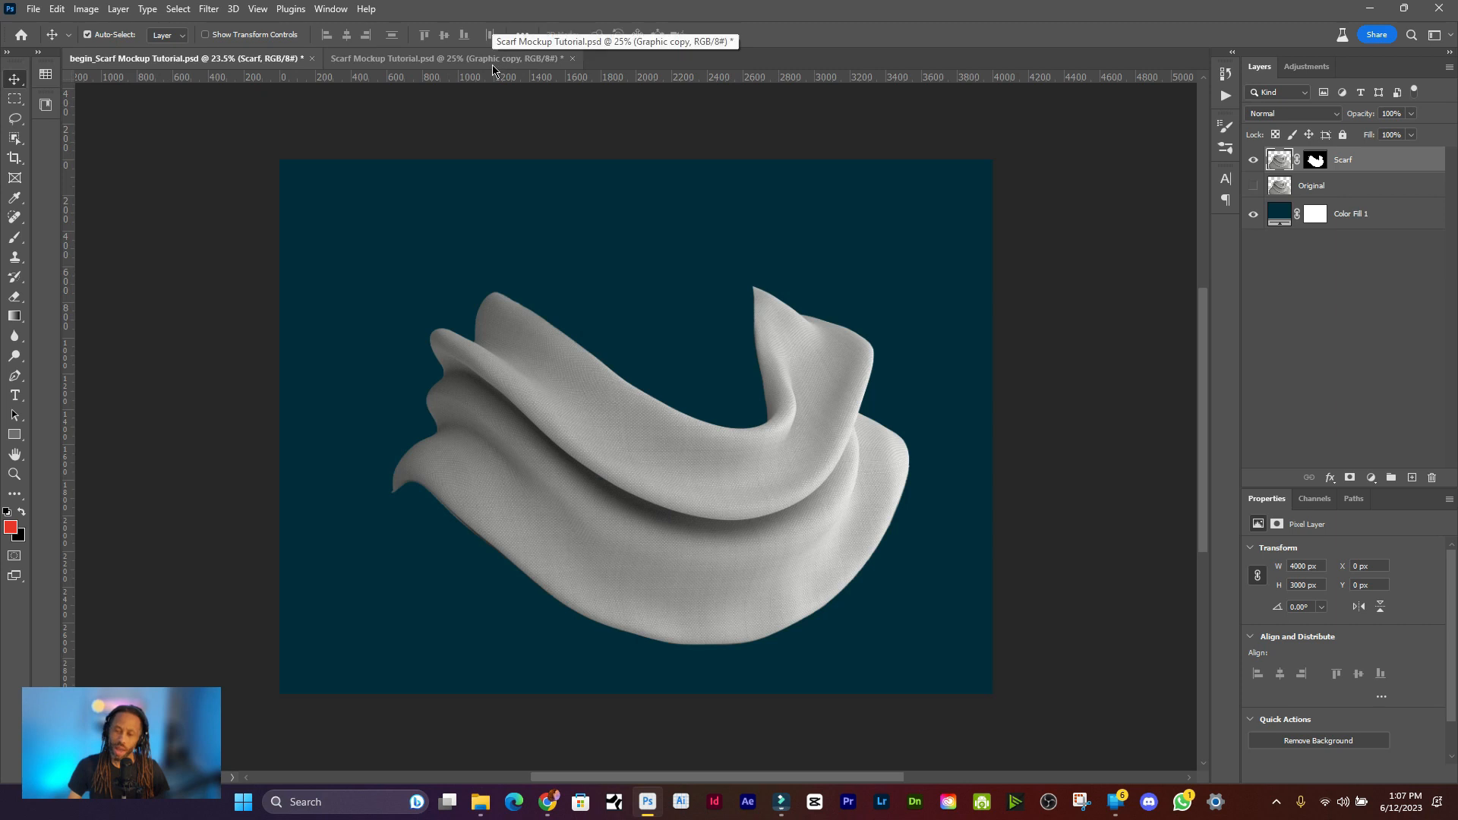
# - Copy the pattern layer from Scarf Mockup Tutorial.psd into begin_Scarf Mockup Tutorial.psd and centre it horizontally and vertically on the canvas
pyautogui.click(493, 64)
pyautogui.moveTo(1372, 179); pyautogui.dragTo(689, 354)
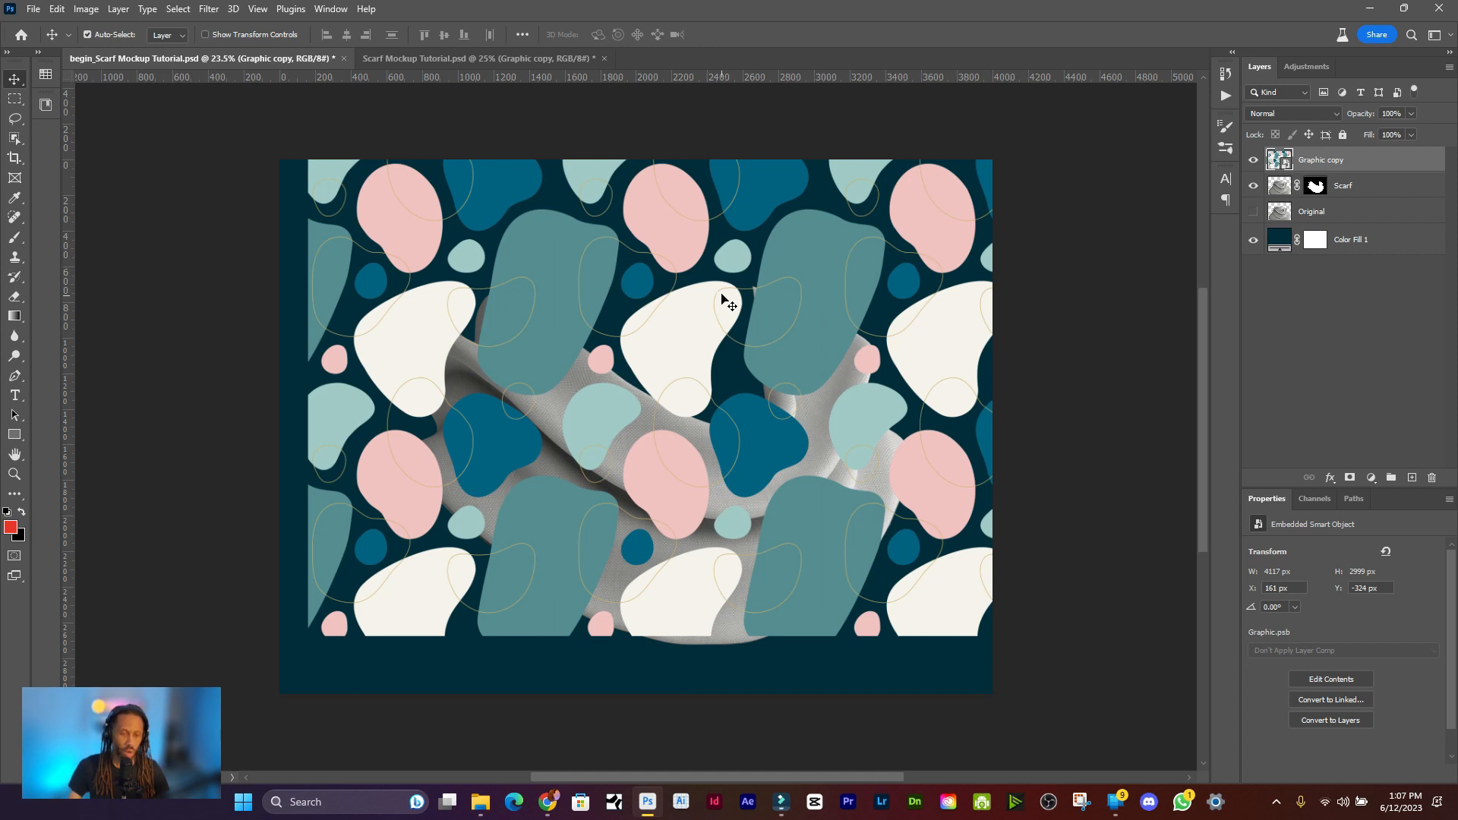
pyautogui.hotkey('ctrl', 'a')
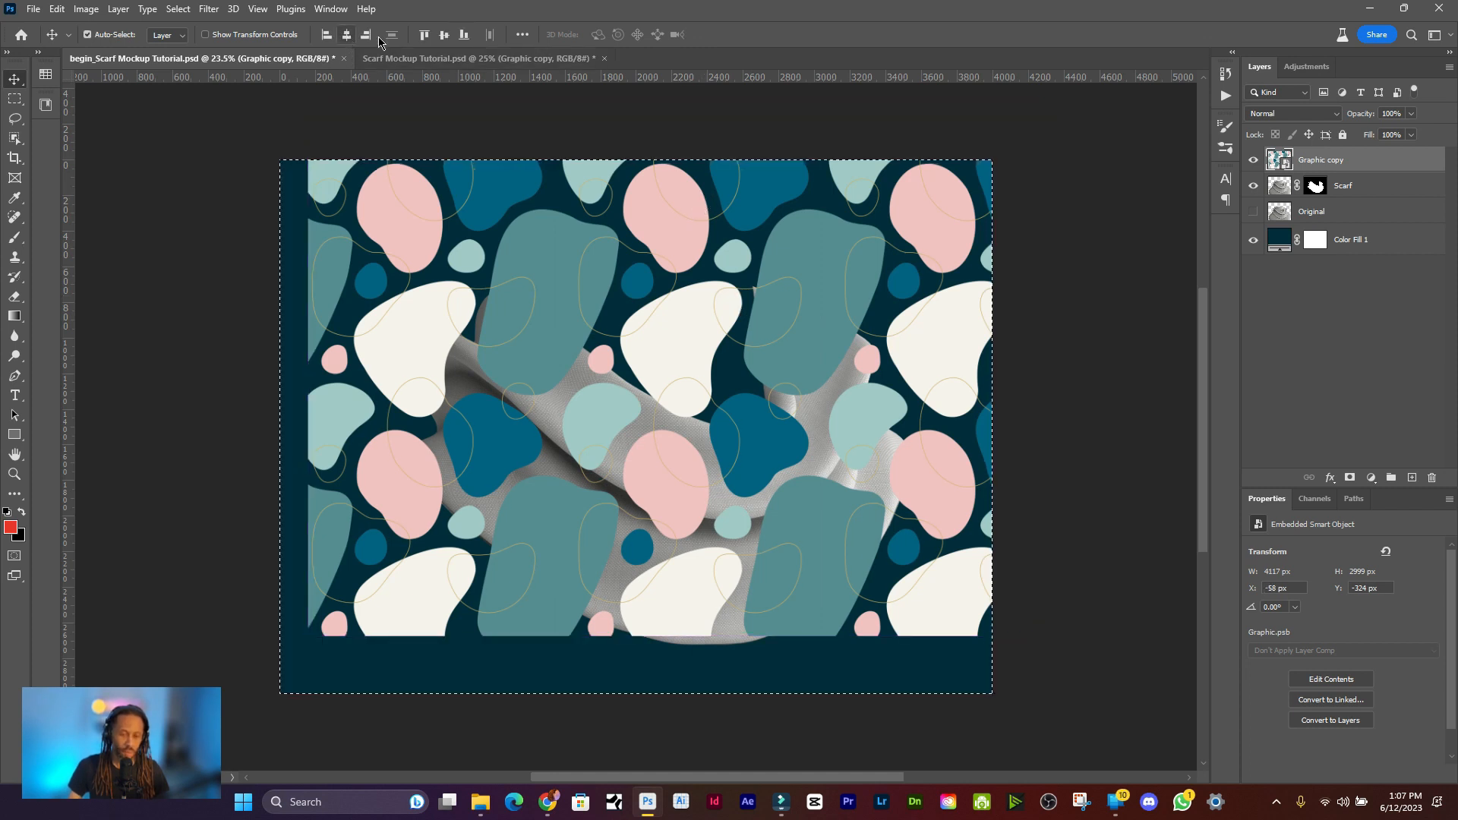
pyautogui.click(346, 34)
pyautogui.click(444, 34)
pyautogui.hotkey('ctrl', 'd')
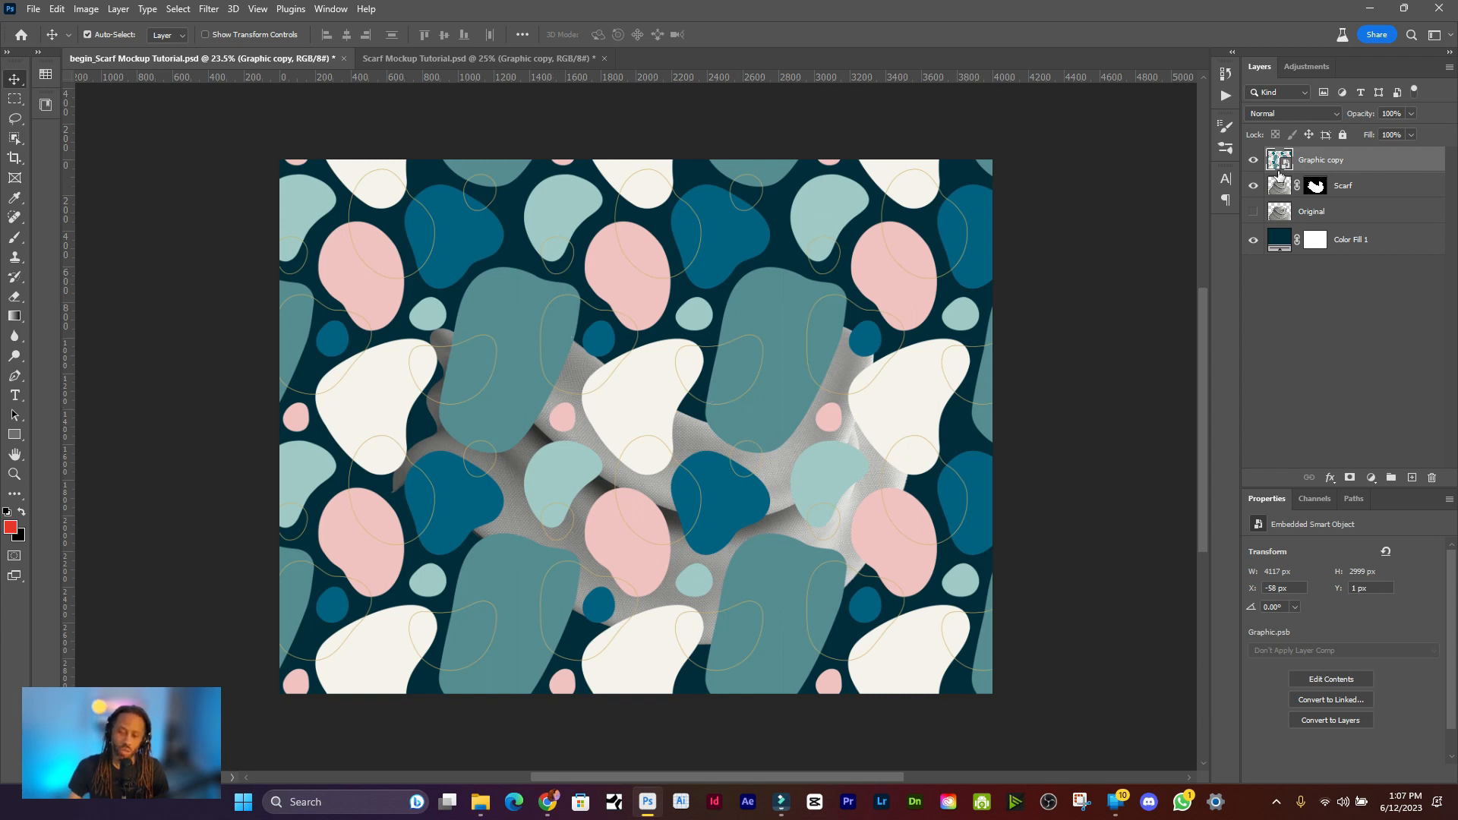
# - Set the Graphic copy layer's blend mode to Multiply and clip it to the Scarf layer
pyautogui.click(1286, 114)
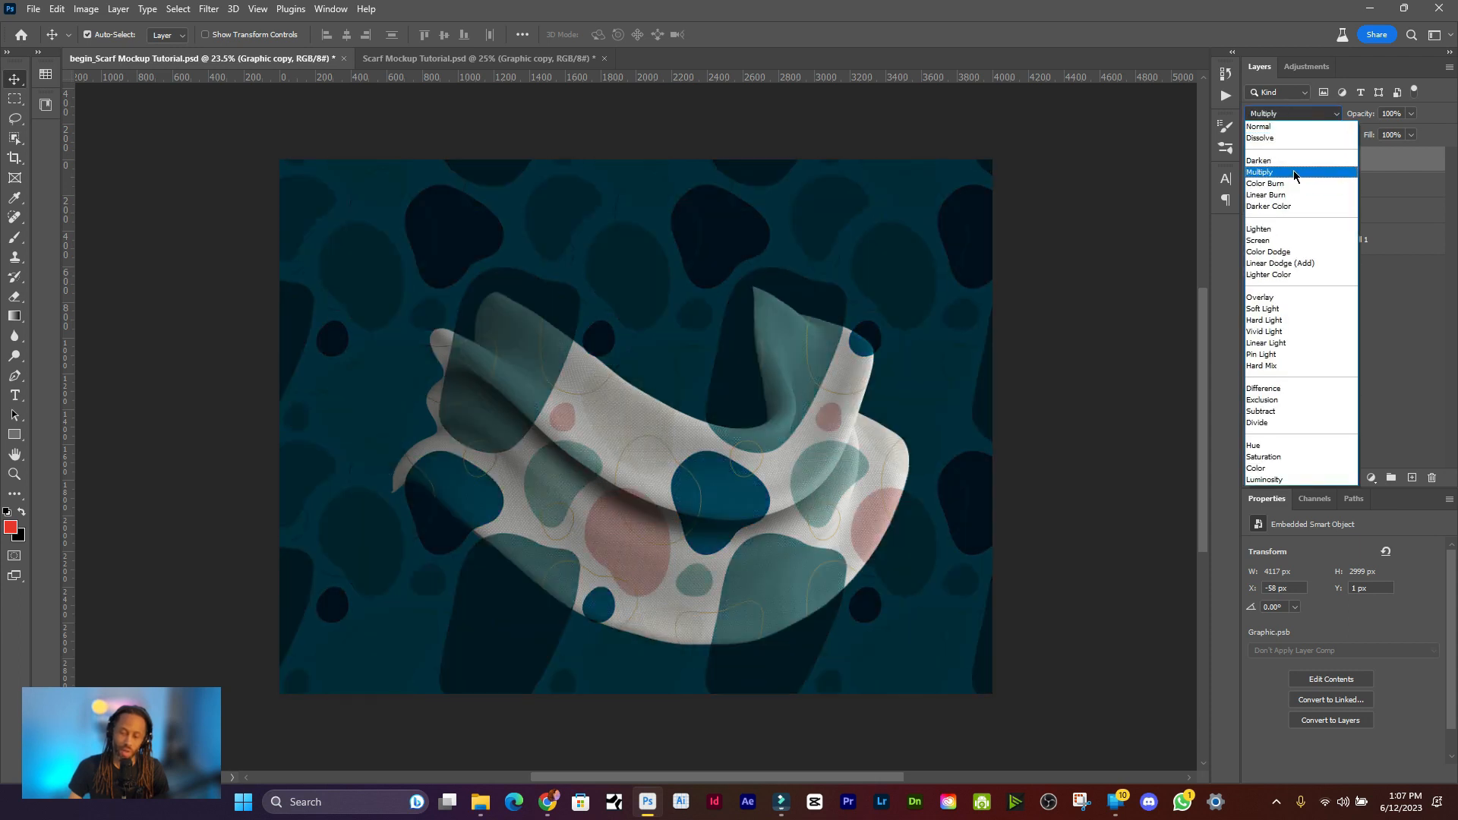
pyautogui.click(1293, 173)
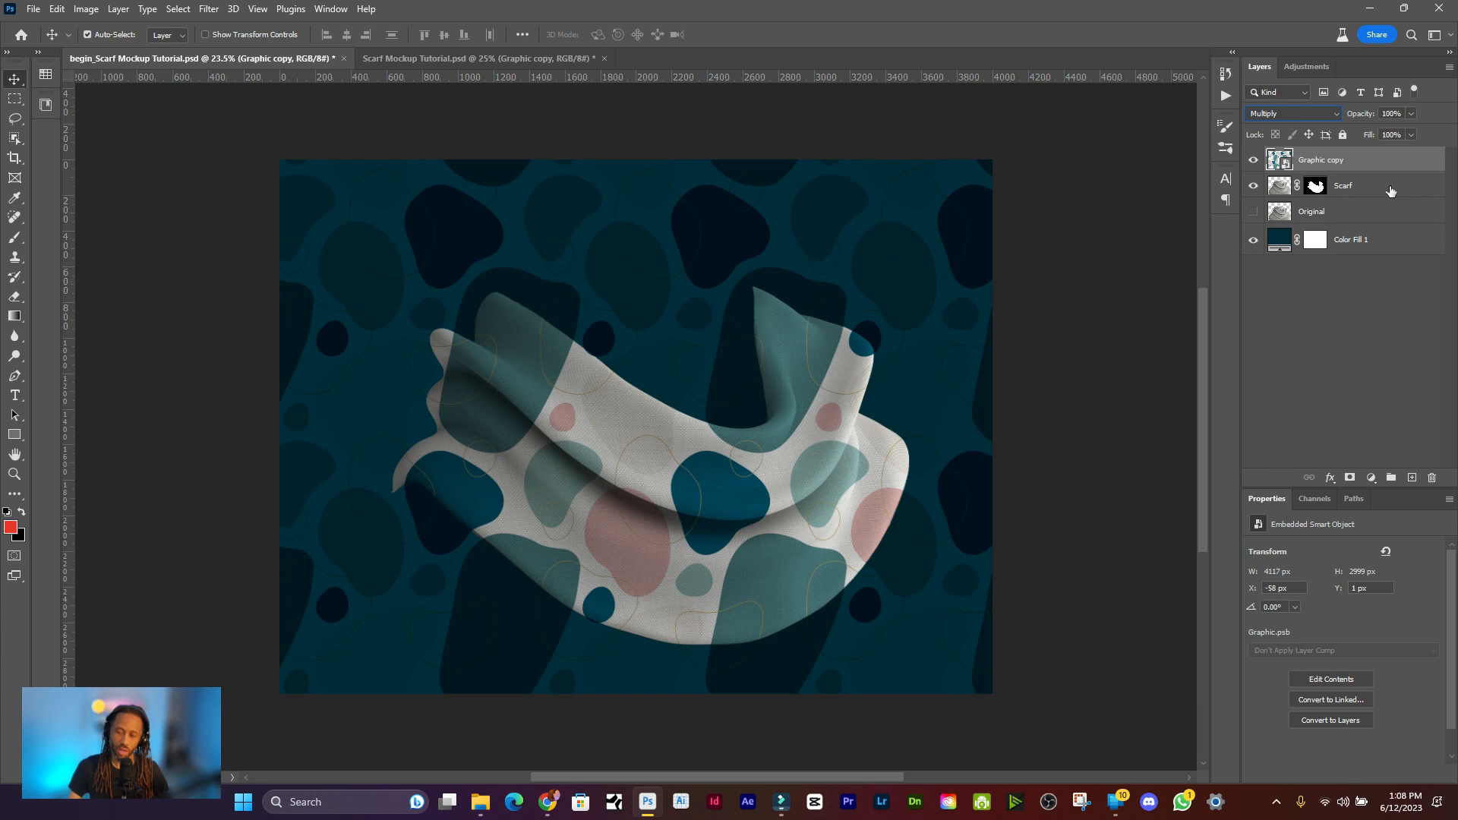
pyautogui.moveTo(1346, 175)
pyautogui.mouseDown()
pyautogui.moveTo(1374, 167)
pyautogui.moveTo(1349, 170)
pyautogui.mouseUp()
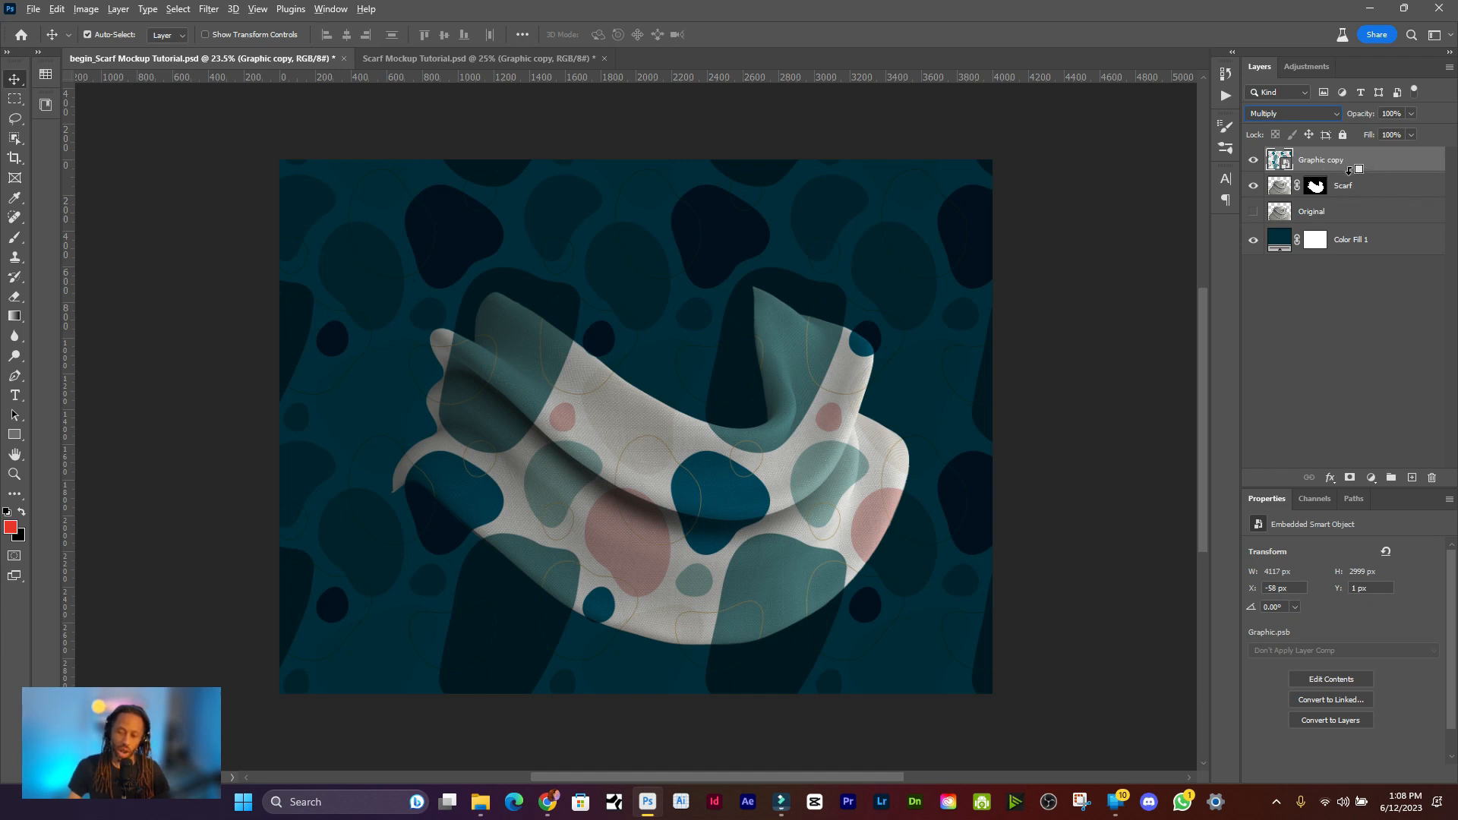
pyautogui.keyDown('alt'); pyautogui.click(1351, 168); pyautogui.keyUp('alt')
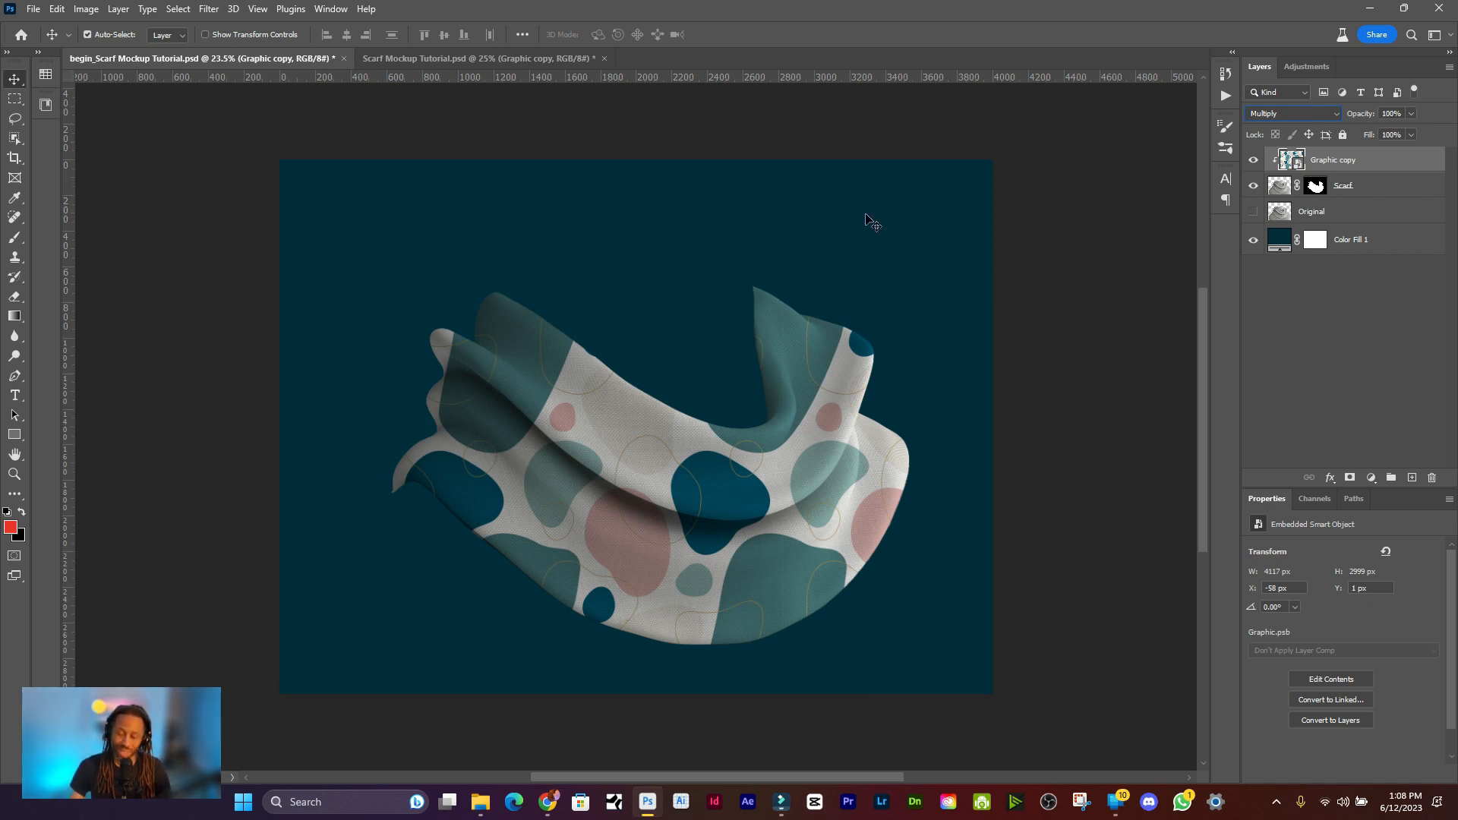
# - In the Graphic copy layer's blending options, split the Underlying Layer's black Blend If slider to 1 / 63
pyautogui.doubleClick(1410, 168)
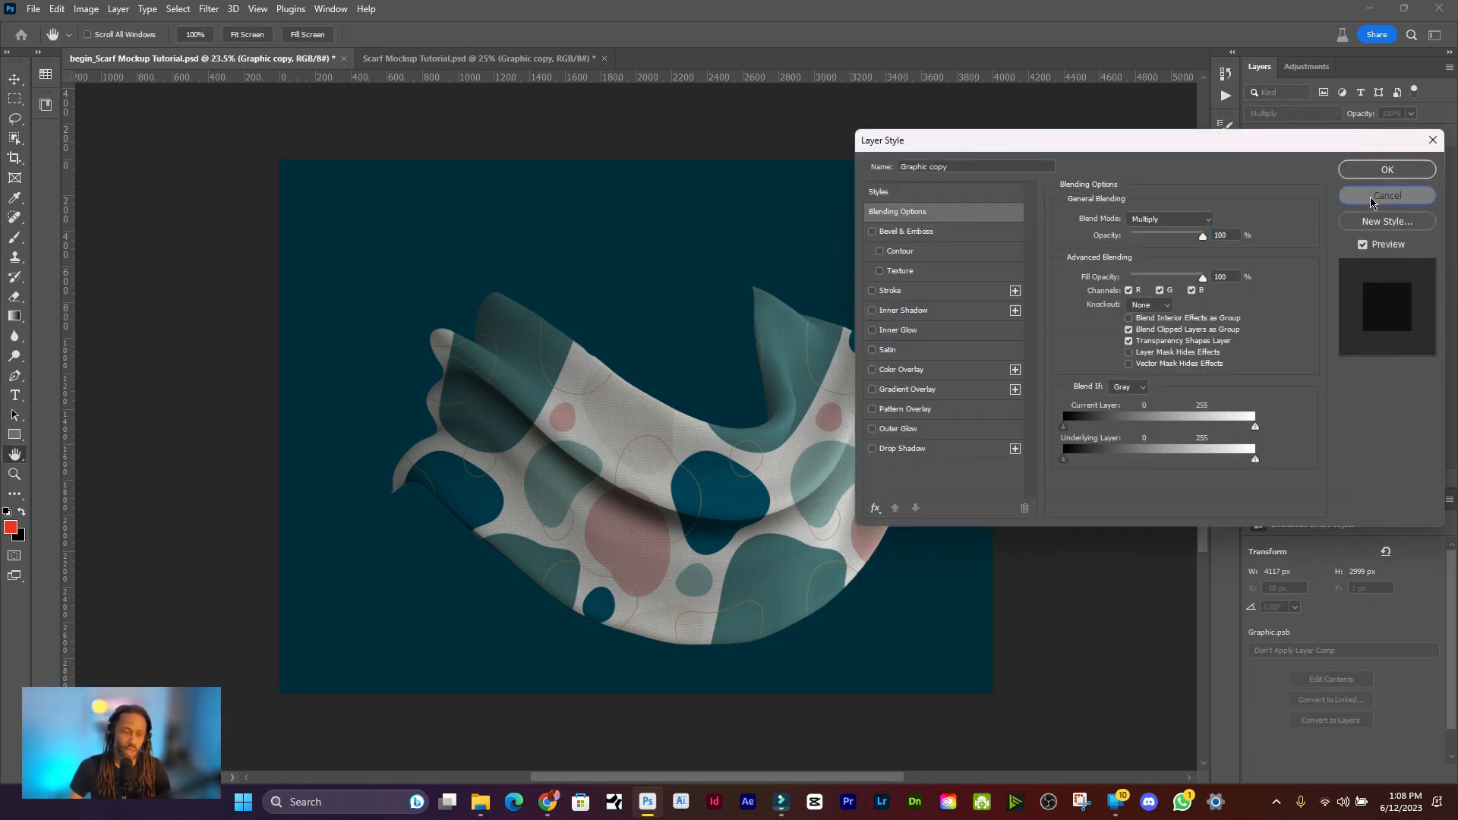
pyautogui.click(1372, 199)
pyautogui.click(118, 9)
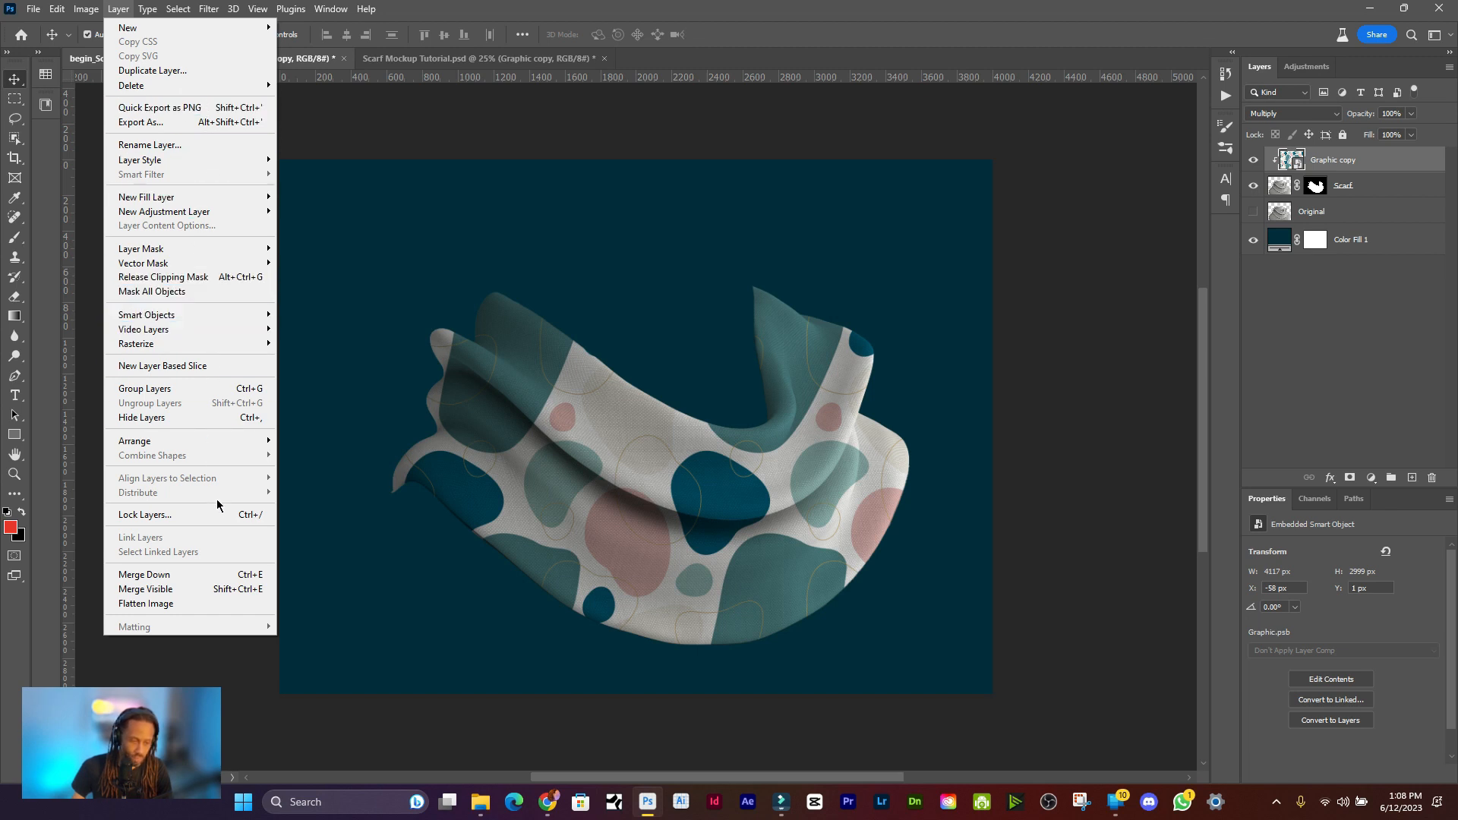
pyautogui.moveTo(213, 161)
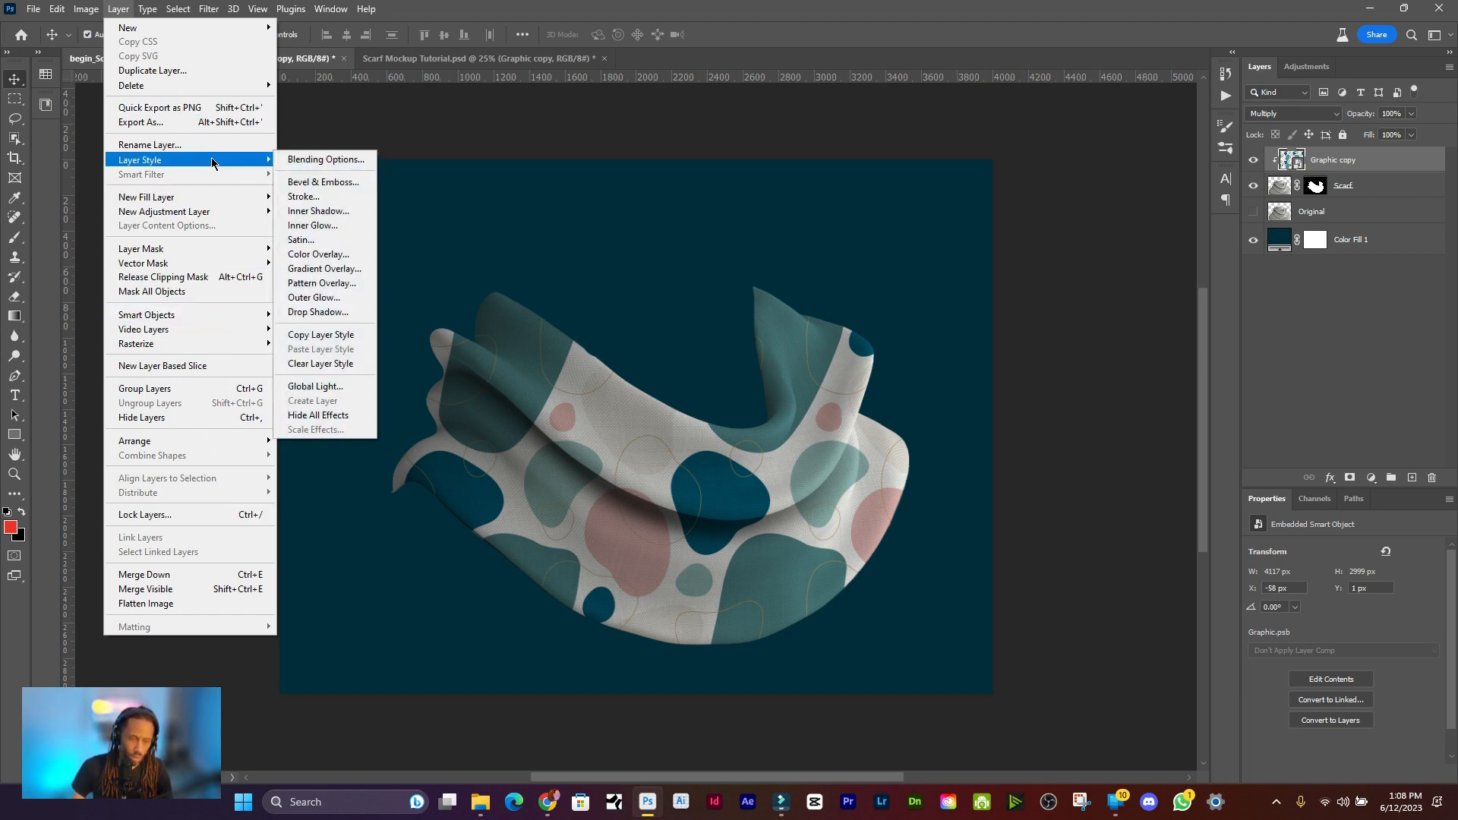
pyautogui.click(339, 165)
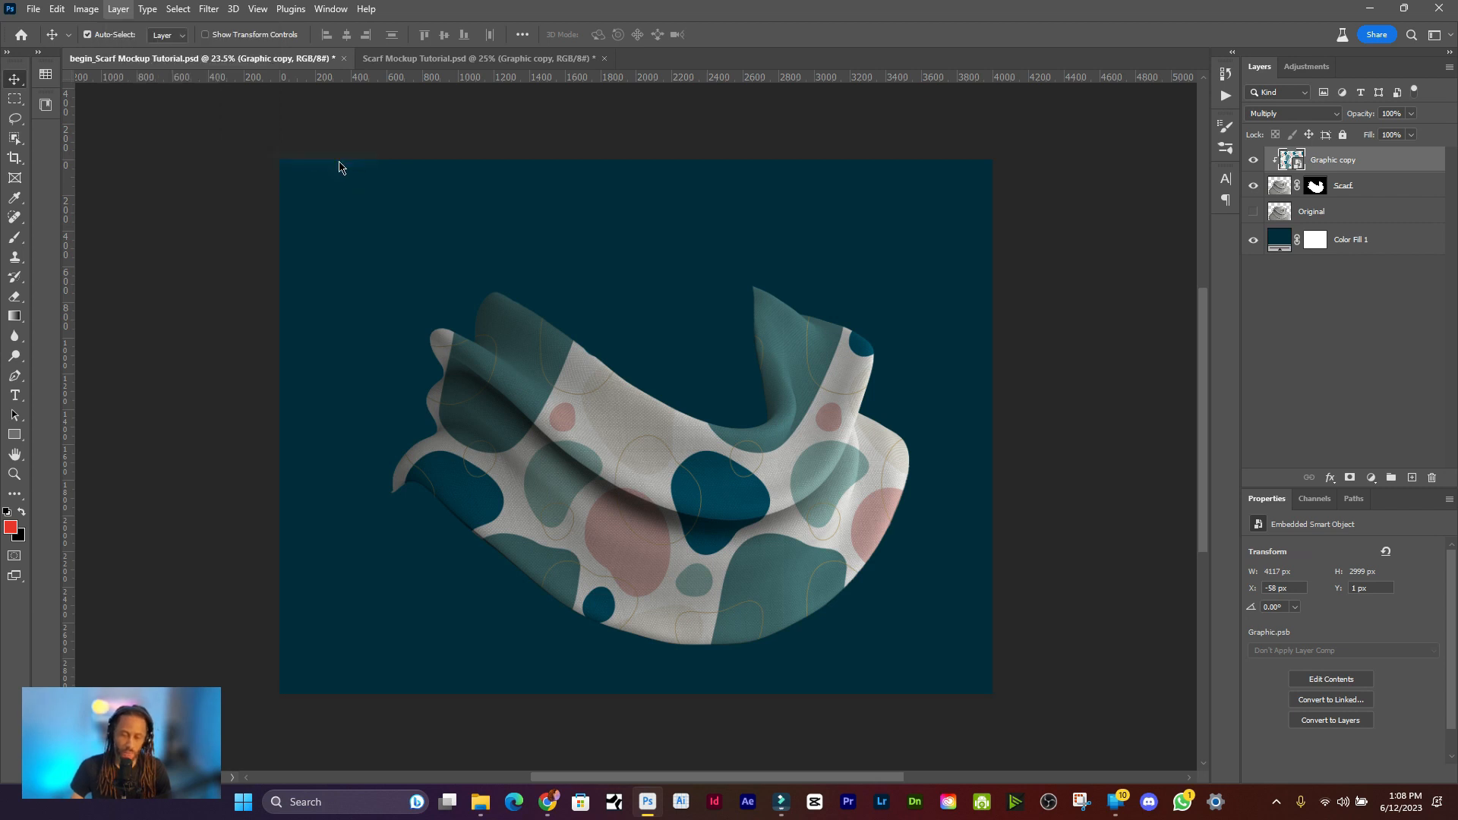
pyautogui.moveTo(1219, 149); pyautogui.dragTo(783, 145)
pyautogui.click(507, 208)
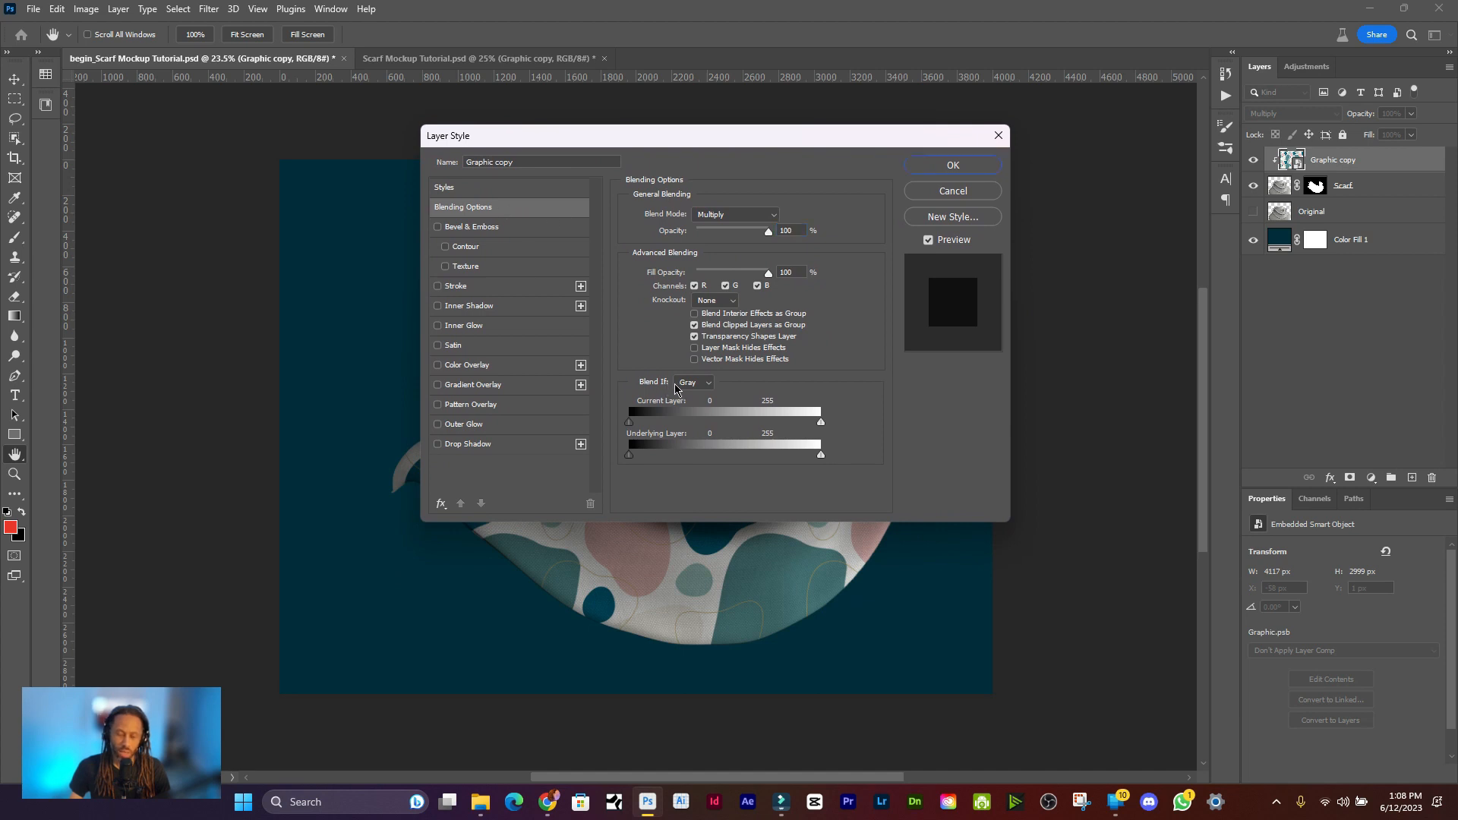
pyautogui.moveTo(675, 145); pyautogui.dragTo(1149, 158)
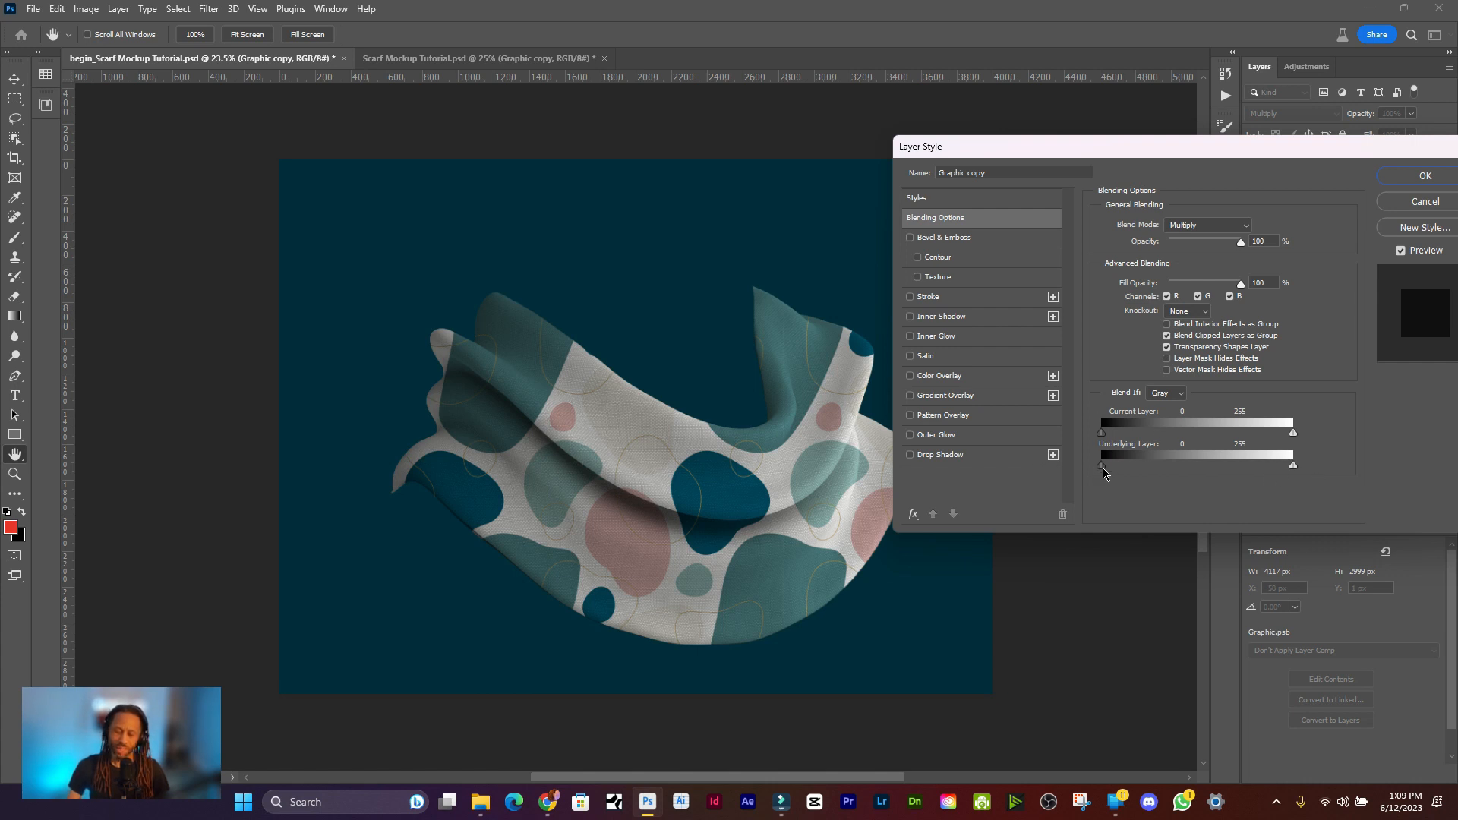
pyautogui.moveTo(1103, 472)
pyautogui.mouseDown()
pyautogui.moveTo(1158, 470)
pyautogui.moveTo(1080, 464)
pyautogui.mouseUp()
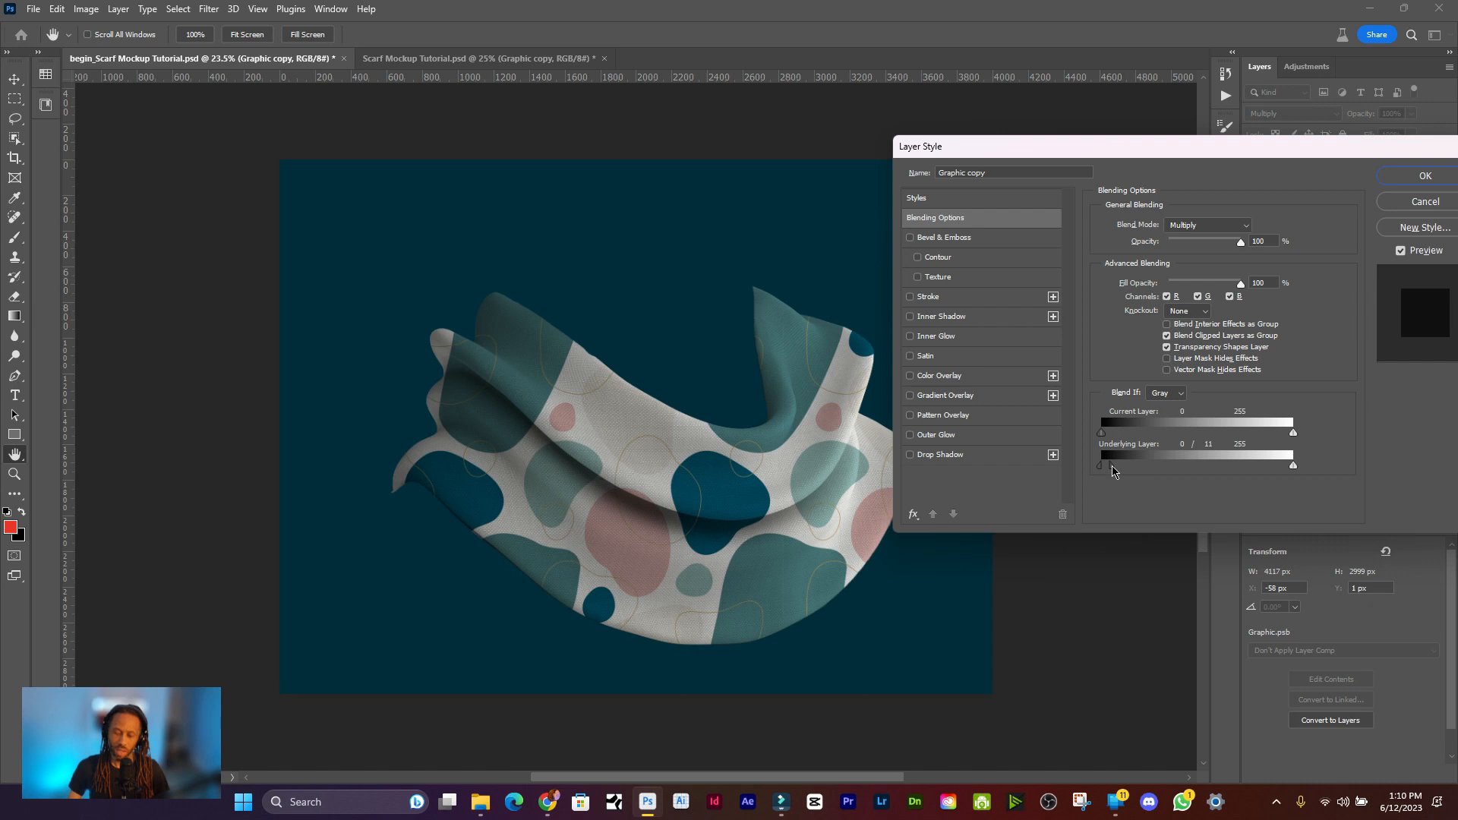
pyautogui.moveTo(1117, 471); pyautogui.dragTo(1156, 476)
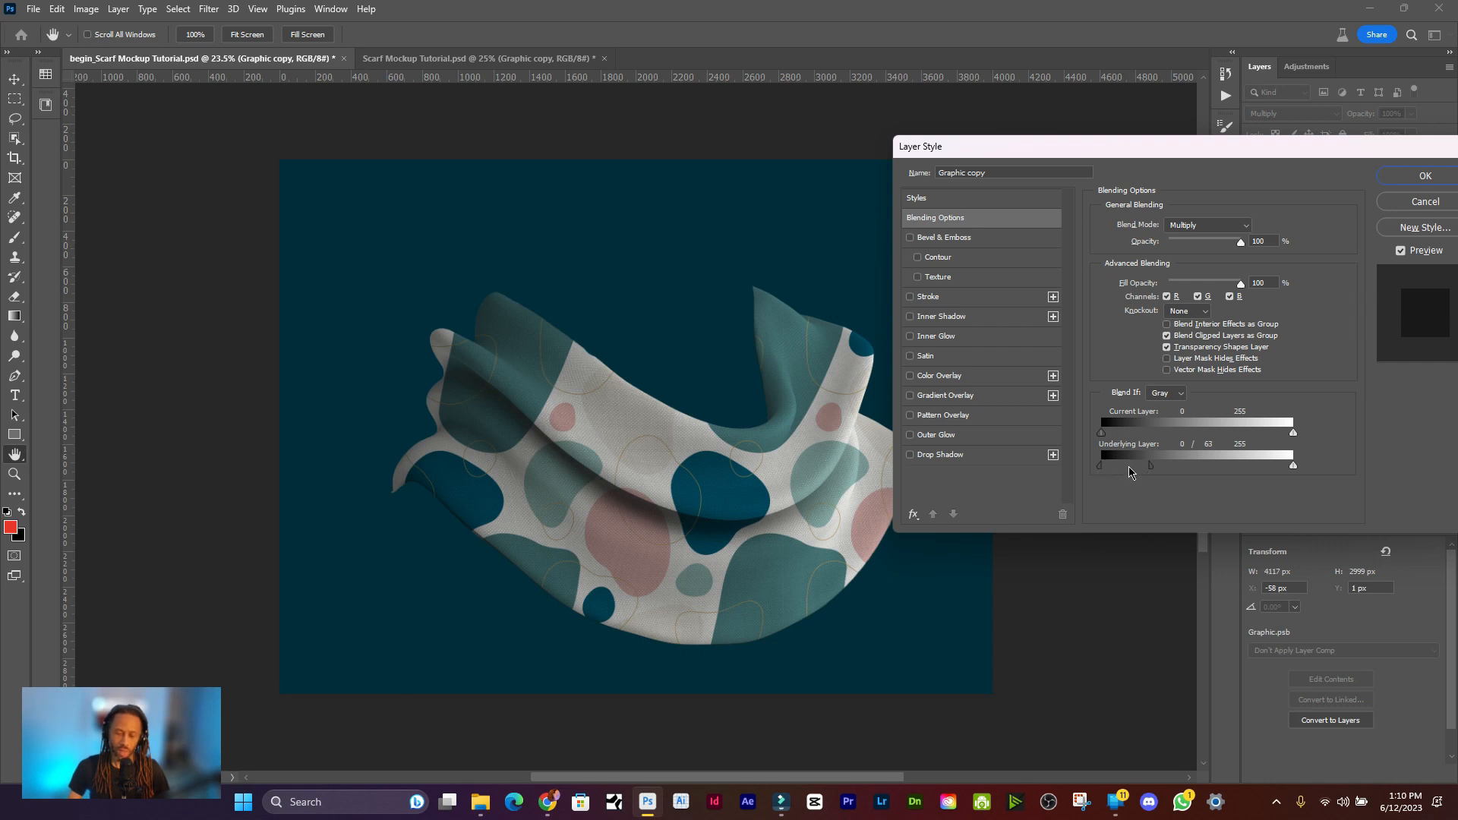
pyautogui.moveTo(1108, 472)
pyautogui.mouseDown()
pyautogui.moveTo(1124, 471)
pyautogui.moveTo(1103, 475)
pyautogui.mouseUp()
pyautogui.click(1412, 179)
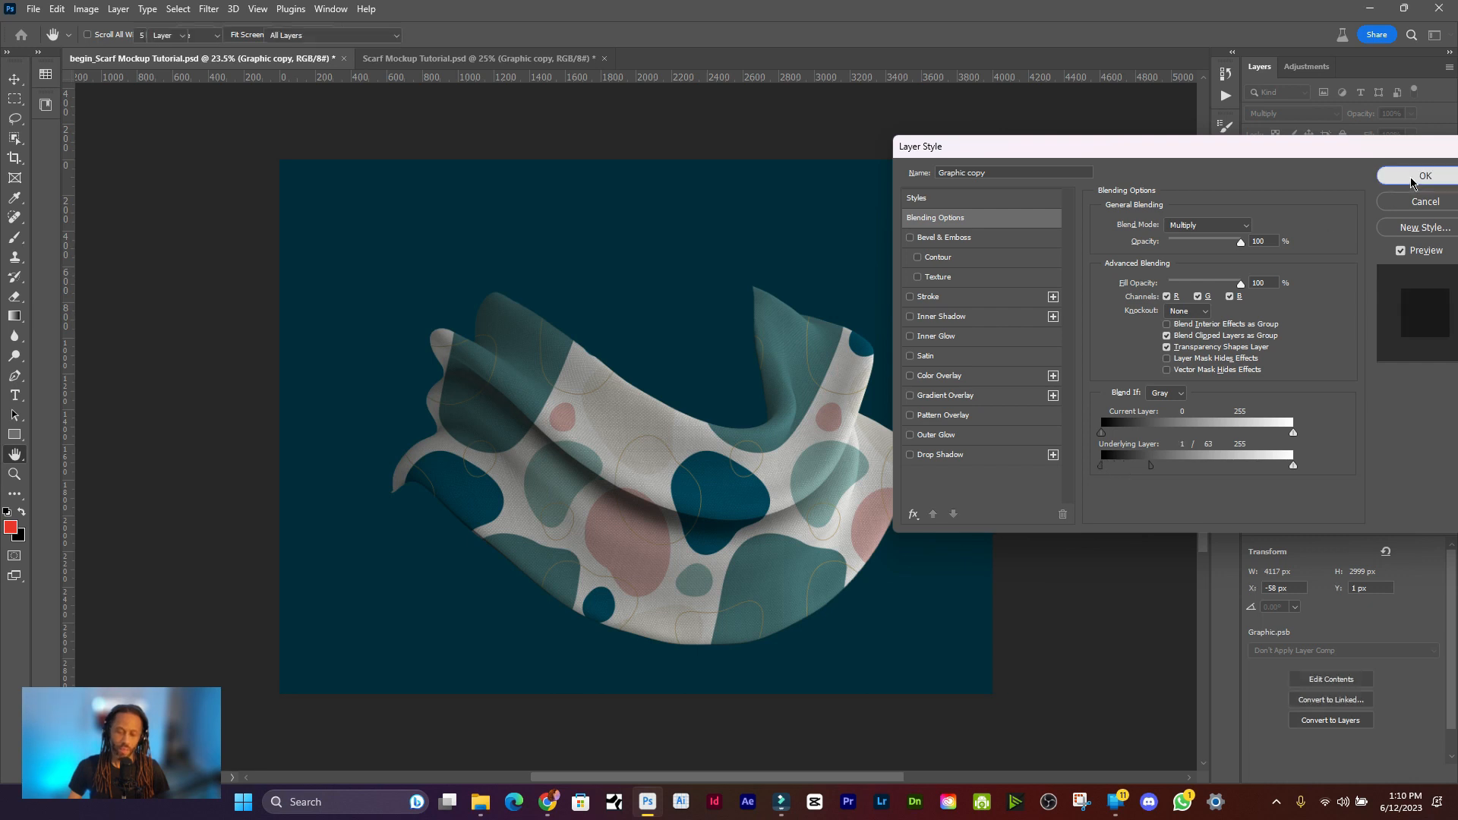
# - Compare the Graphic copy layer in Normal blend mode and return it to Multiply
pyautogui.press('ctrl')
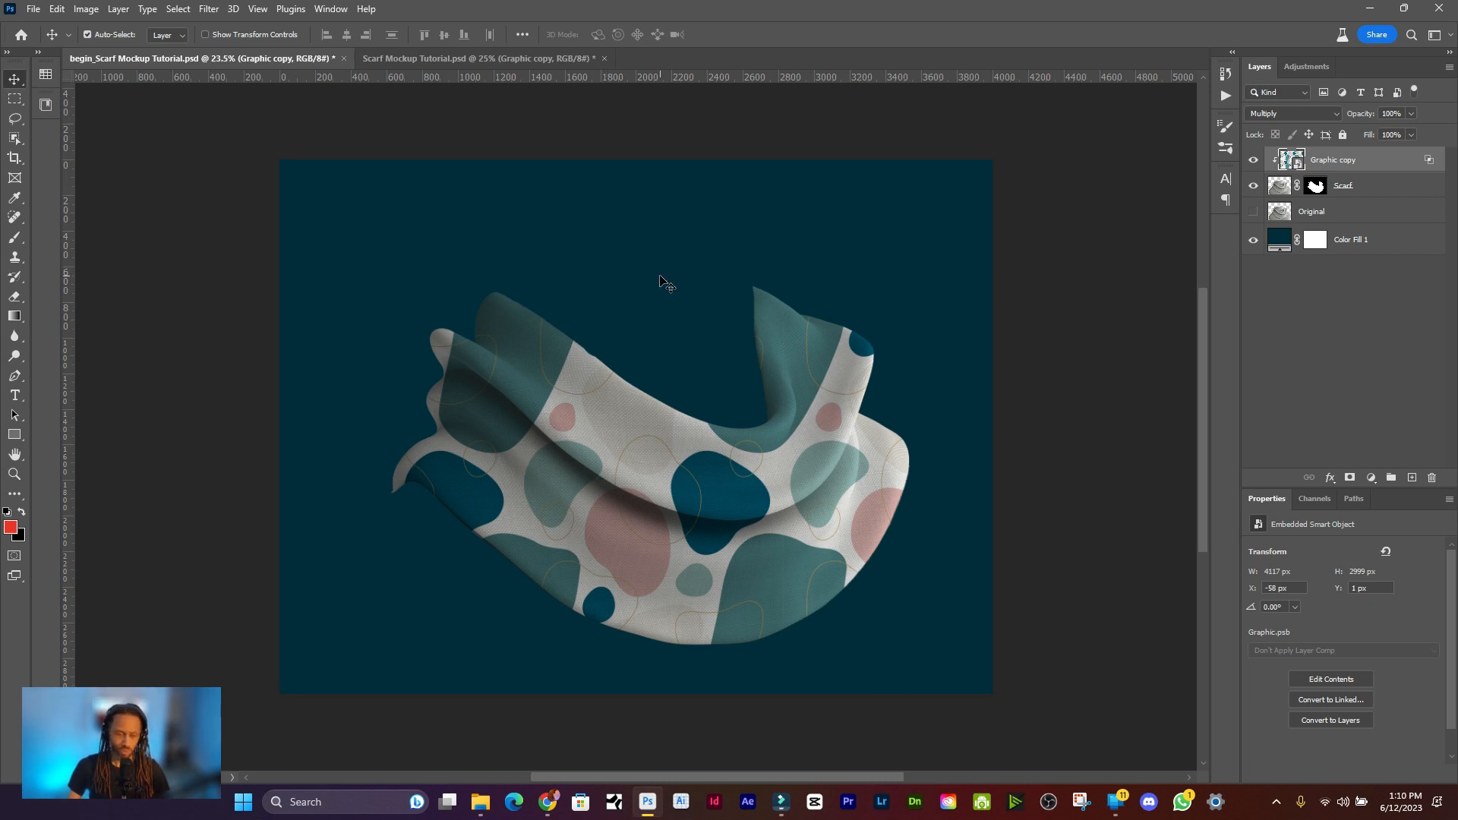
pyautogui.click(1301, 116)
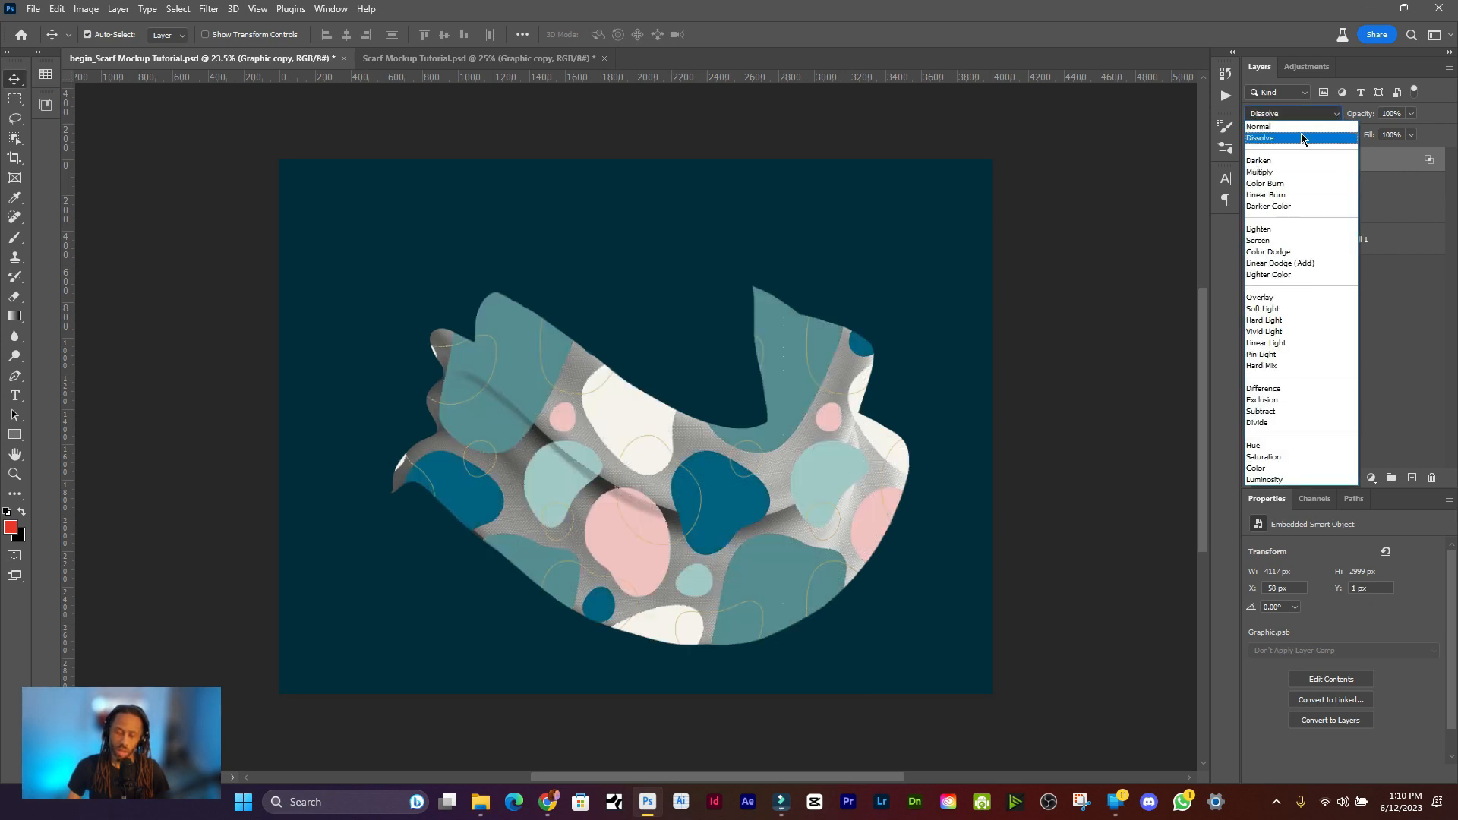
pyautogui.click(1302, 127)
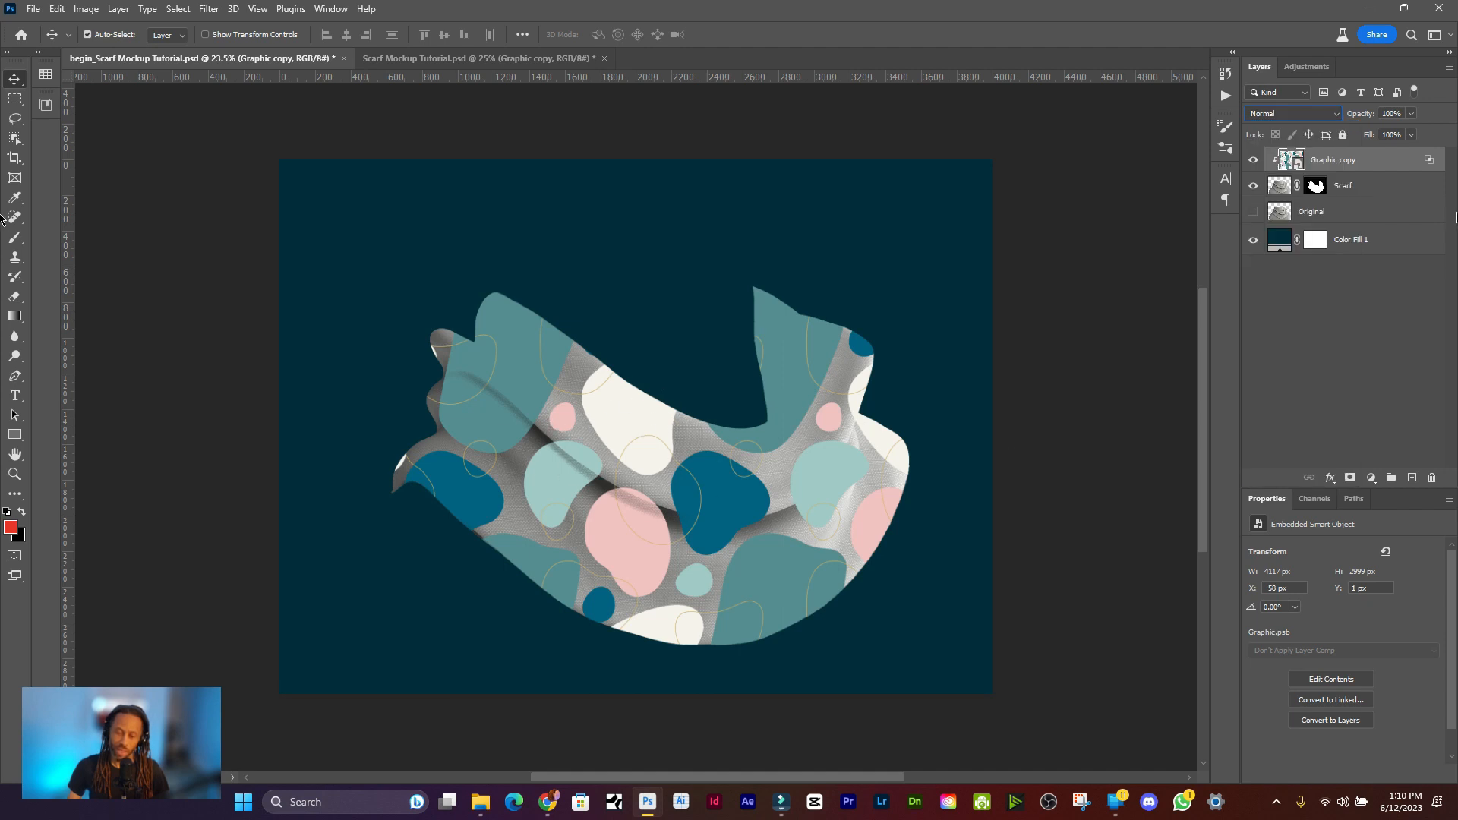
pyautogui.click(1320, 124)
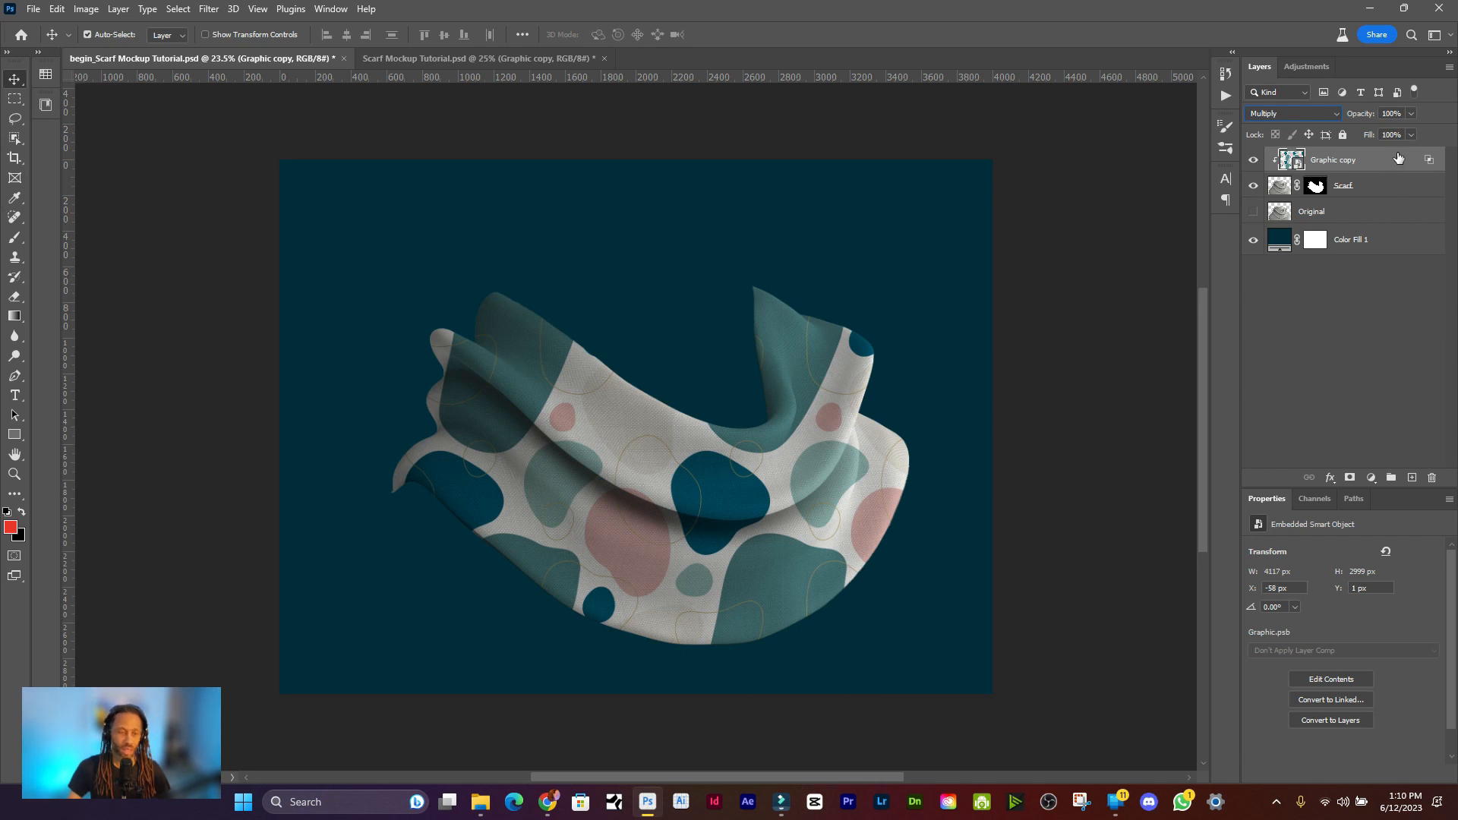
# - Apply a Displace filter to Graphic copy with horizontal and vertical scale 25, Stretch To Fit and Repeat Edge Pixels, using Scarf Map.psd
pyautogui.click(209, 9)
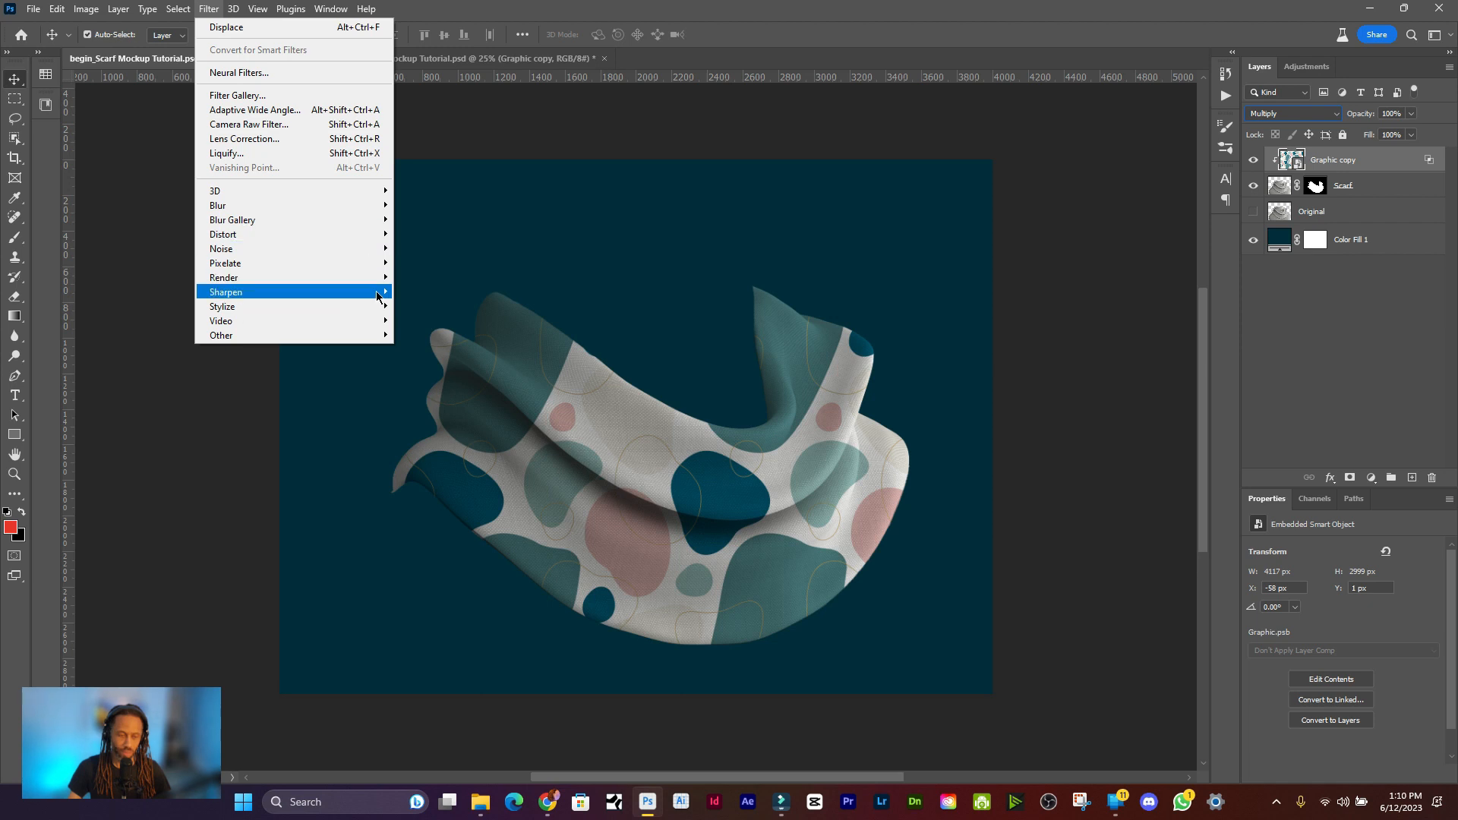
pyautogui.moveTo(374, 242)
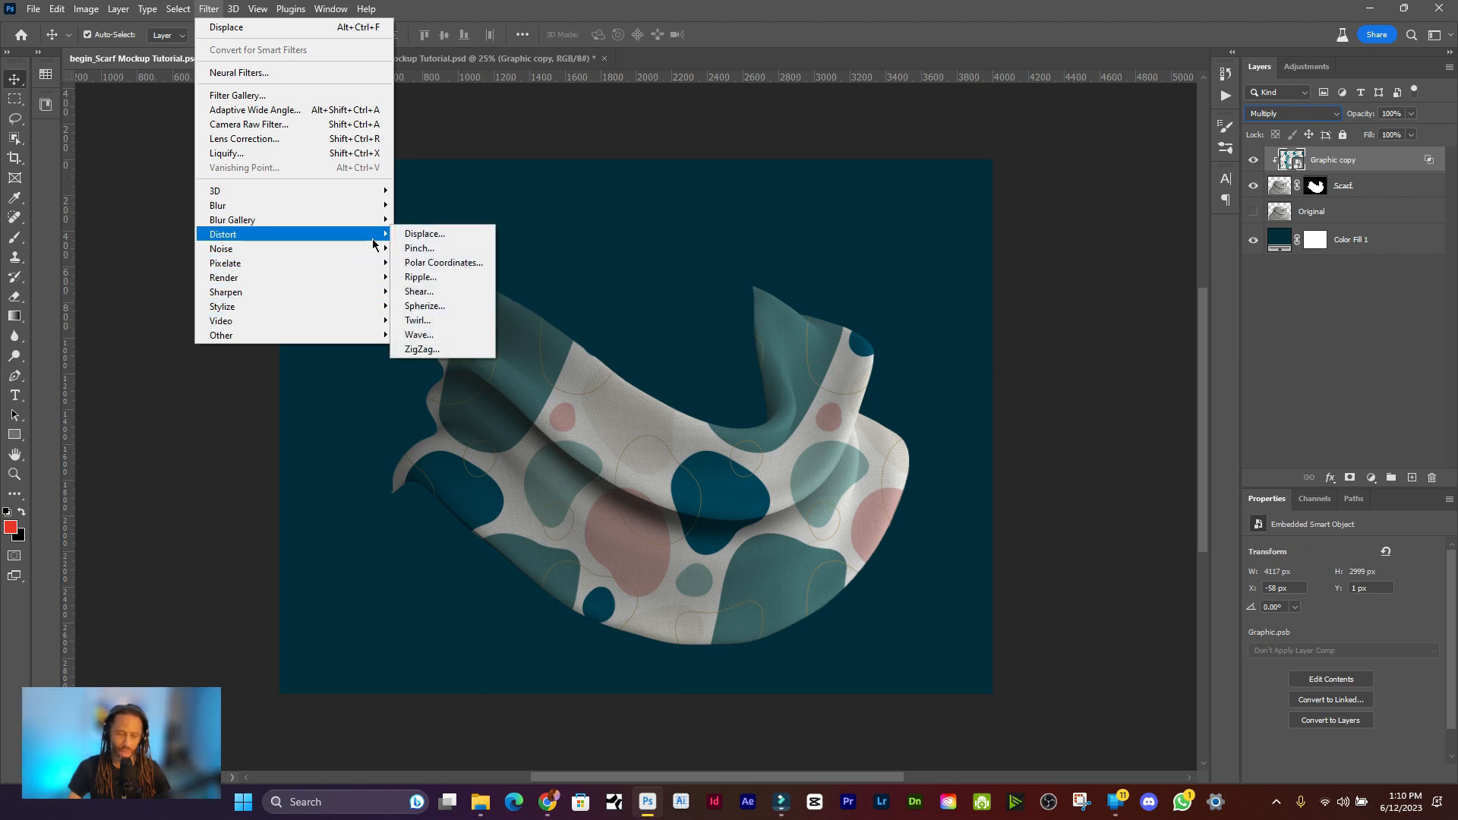
pyautogui.click(441, 240)
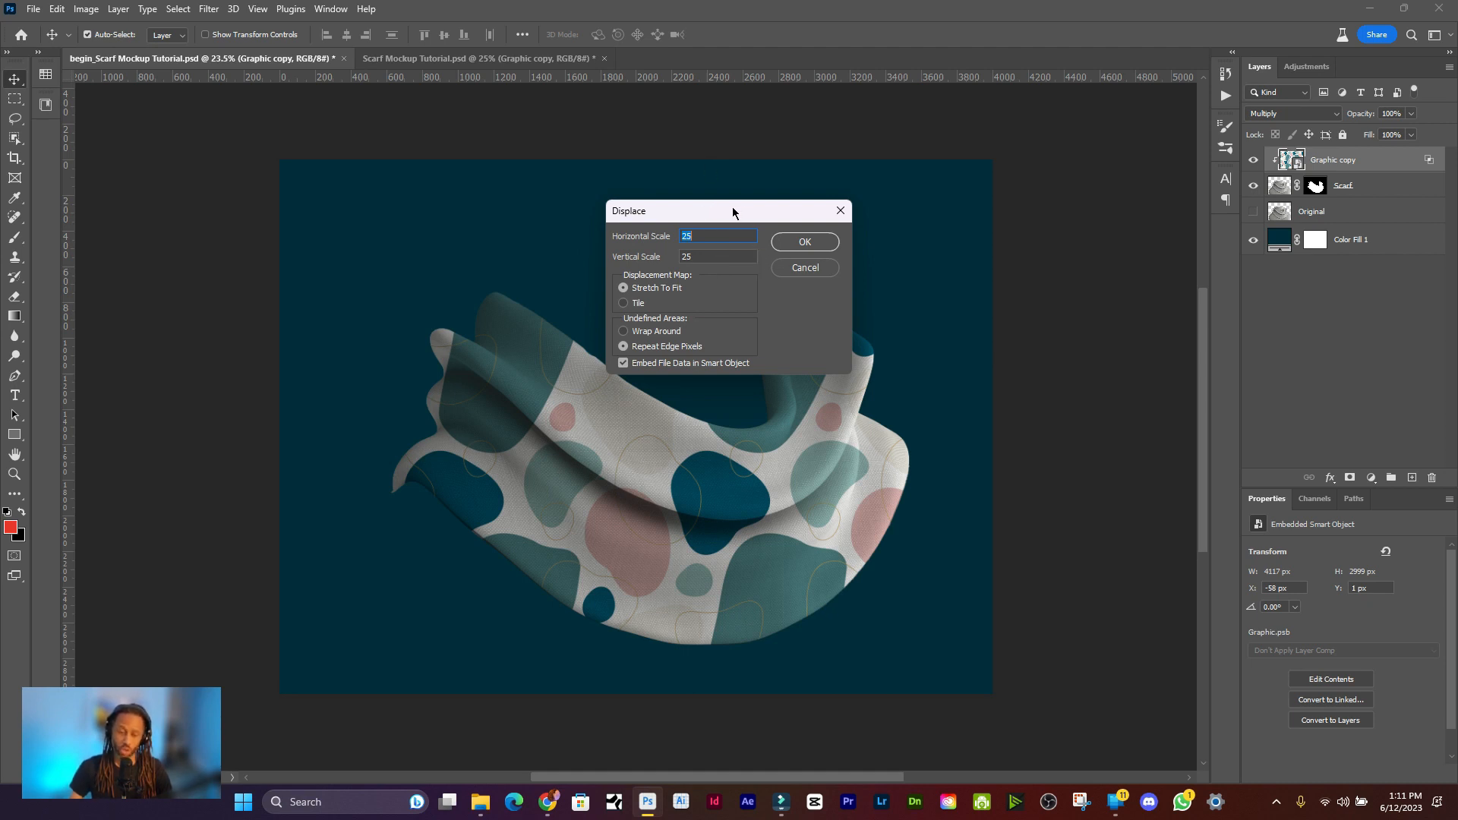
pyautogui.moveTo(735, 208); pyautogui.dragTo(689, 205)
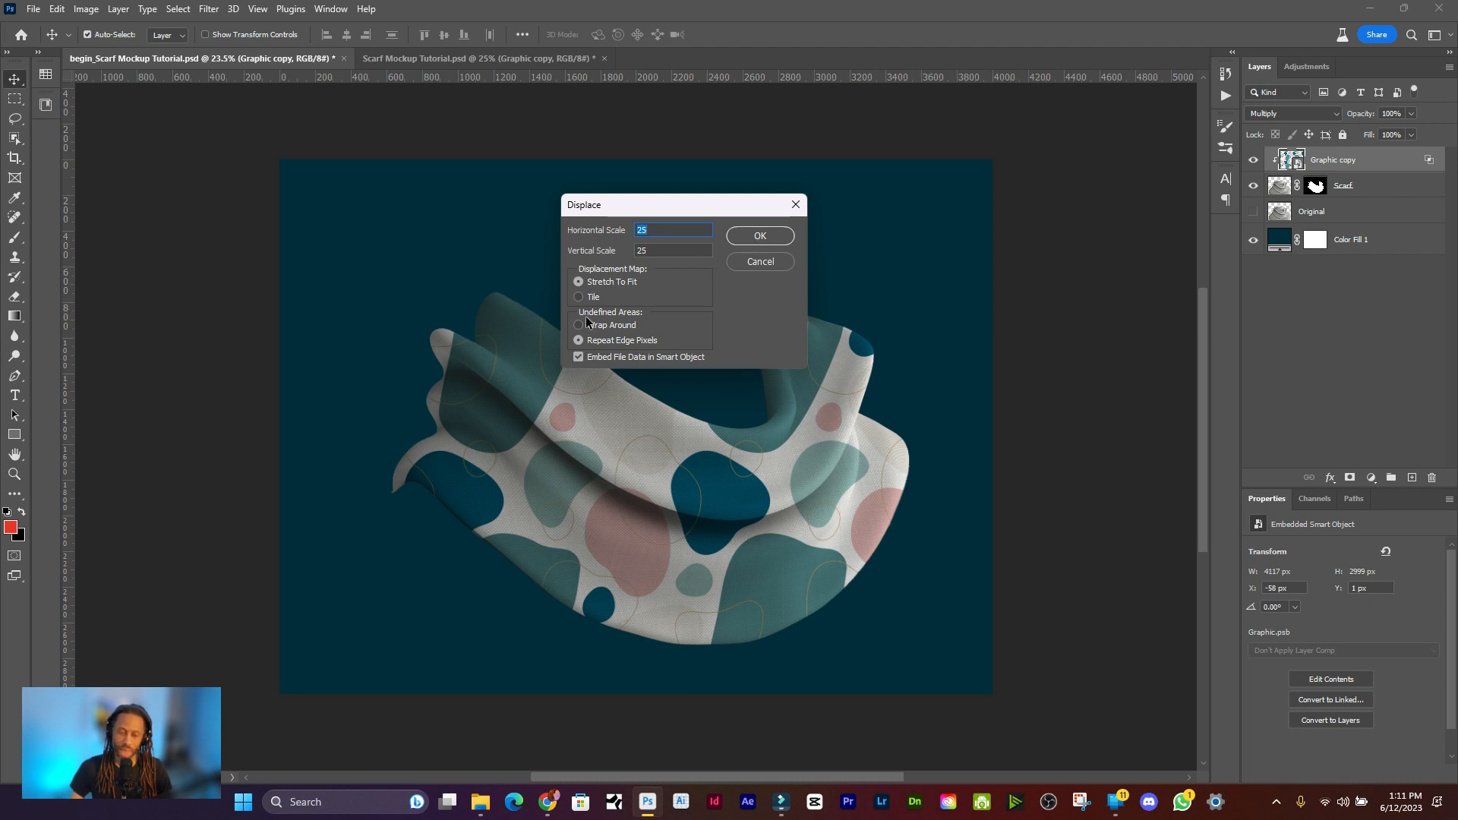
pyautogui.click(764, 234)
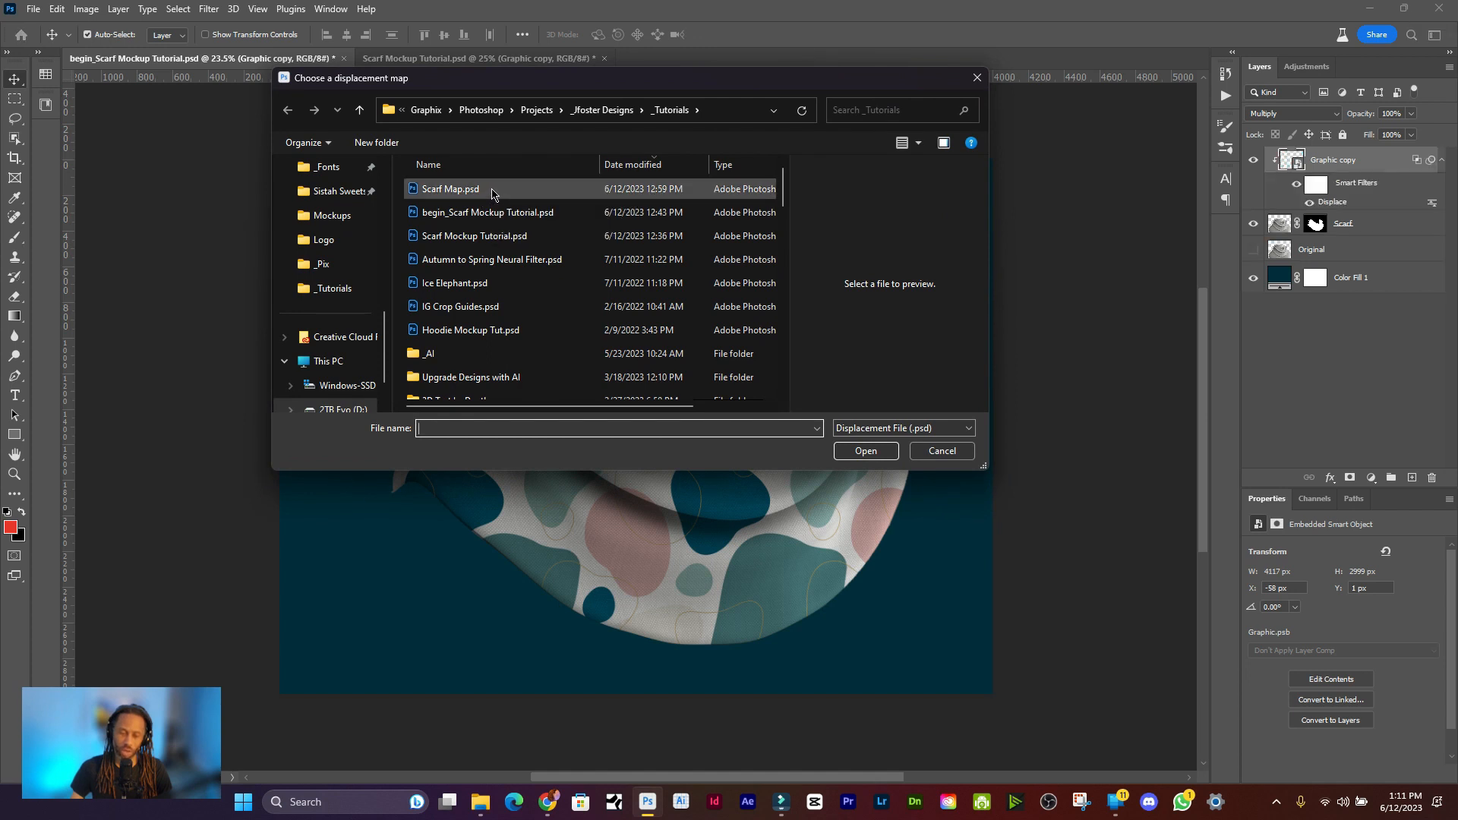
pyautogui.click(491, 194)
pyautogui.click(521, 193)
pyautogui.click(548, 210)
pyautogui.doubleClick(511, 193)
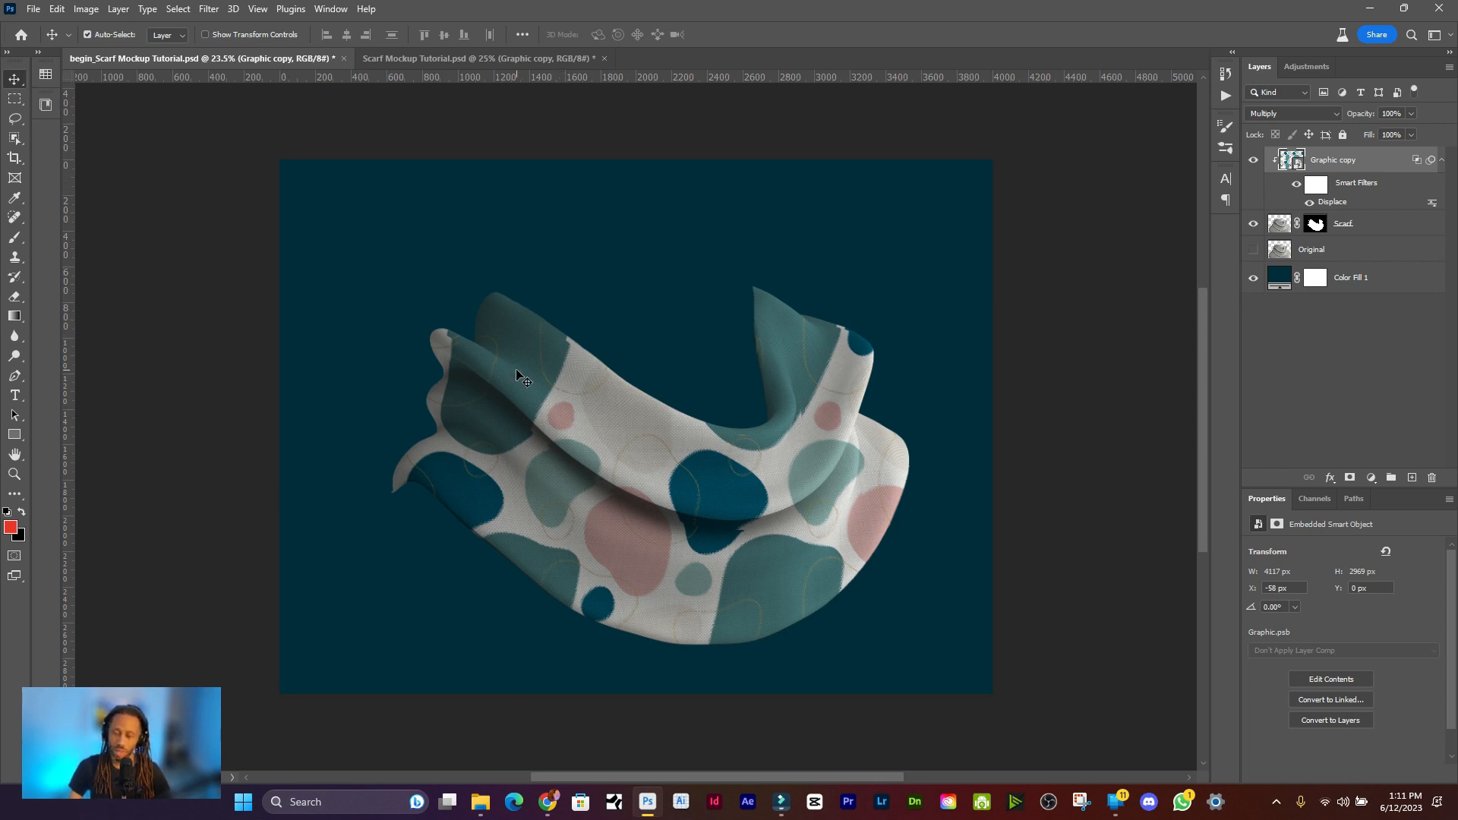
# - Compare the graphic with Displace off and on, and set the filter's horizontal and vertical scale to 10 using Scarf Map.psd
pyautogui.click(1310, 204)
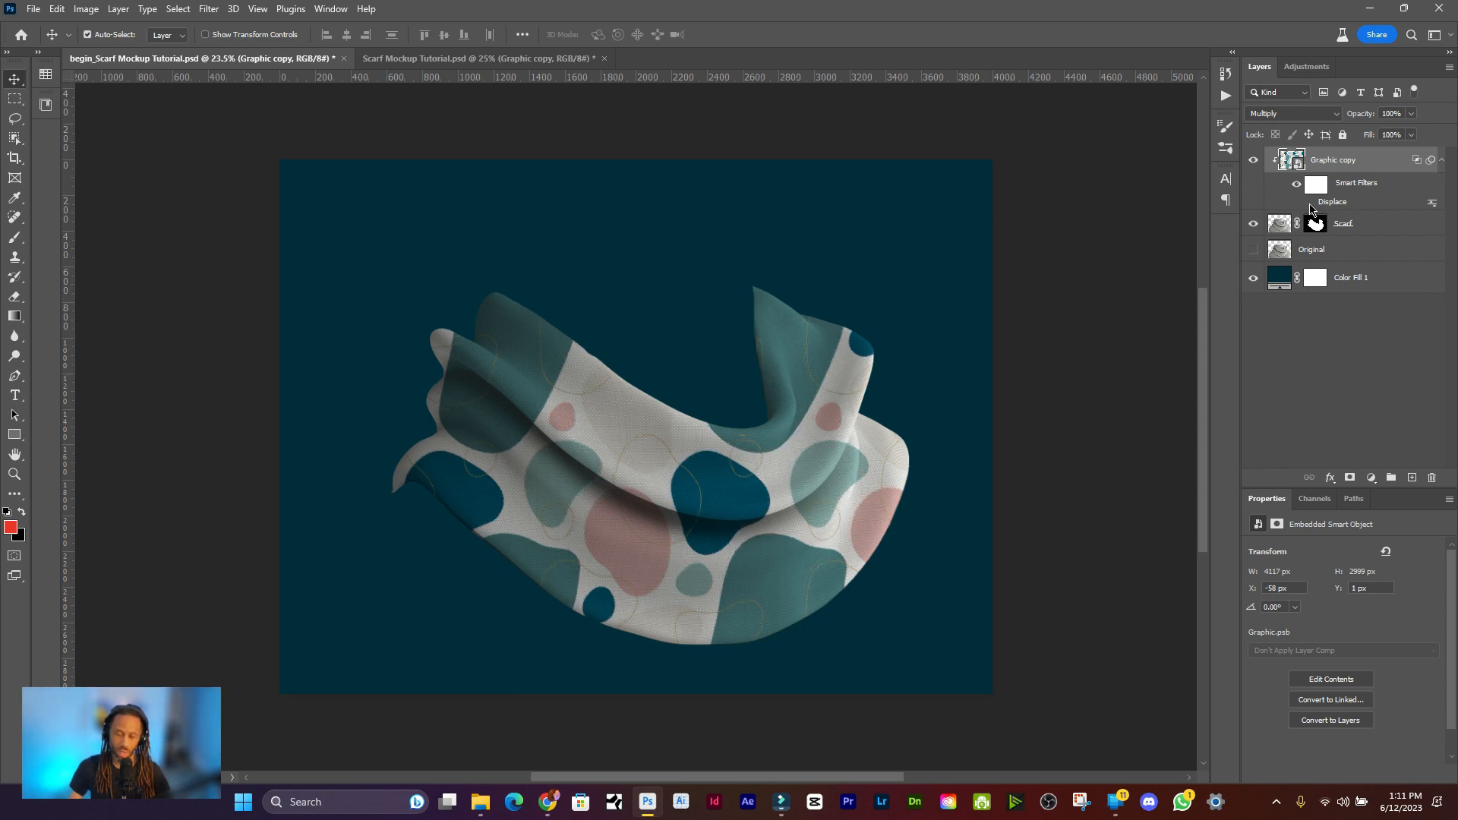
pyautogui.click(1309, 203)
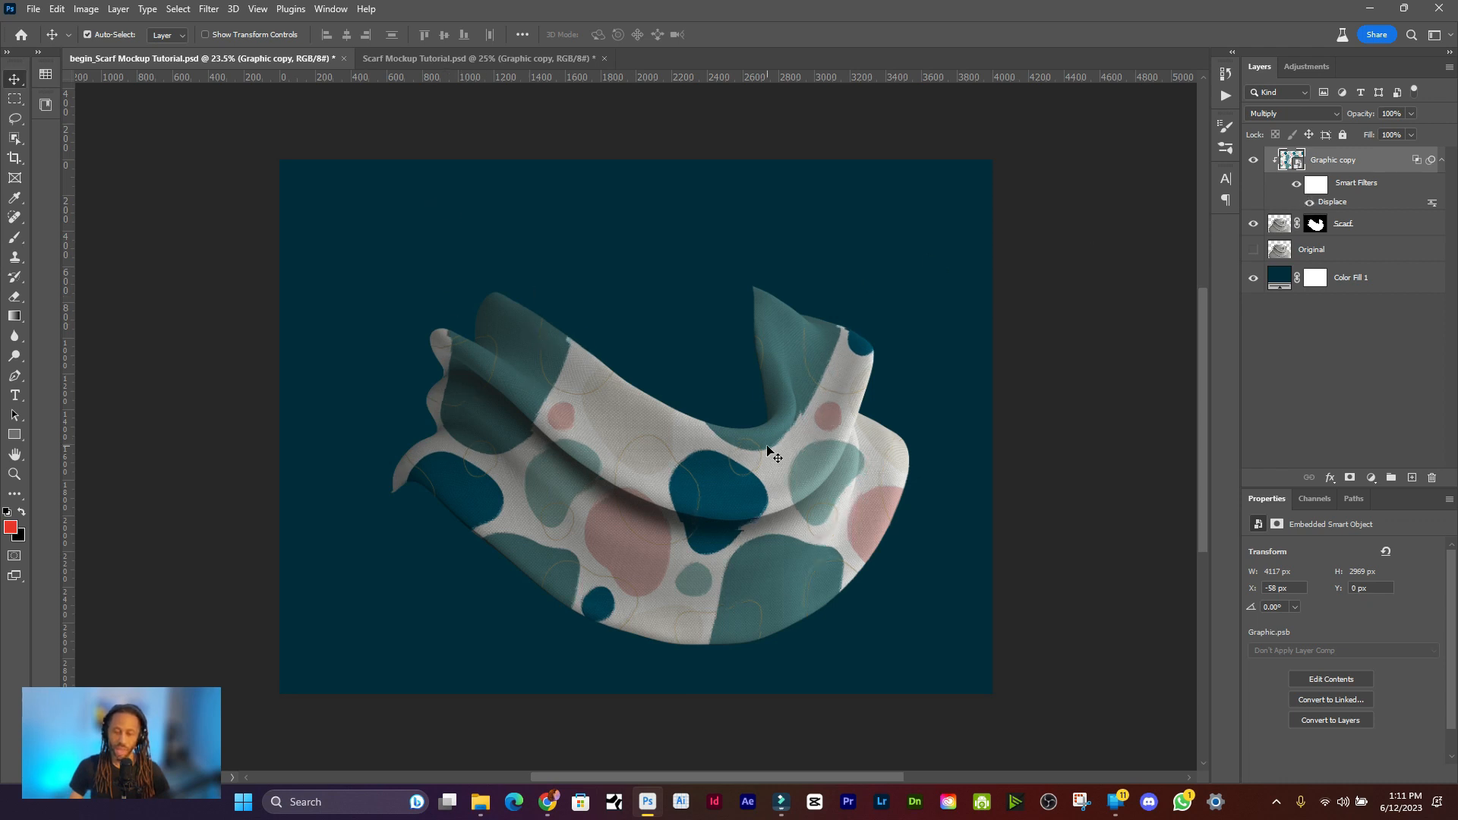
pyautogui.doubleClick(1331, 203)
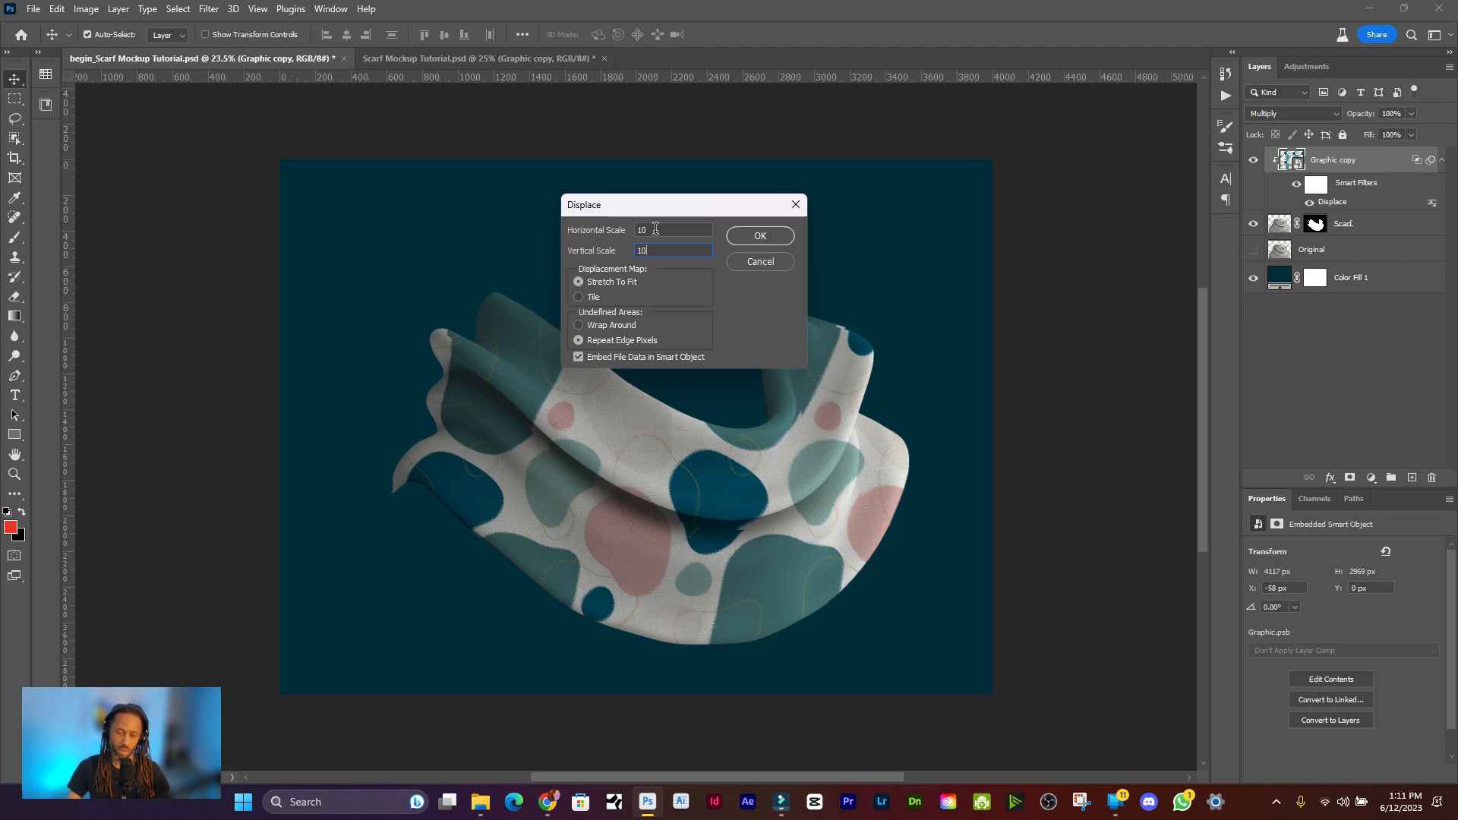
pyautogui.click(759, 234)
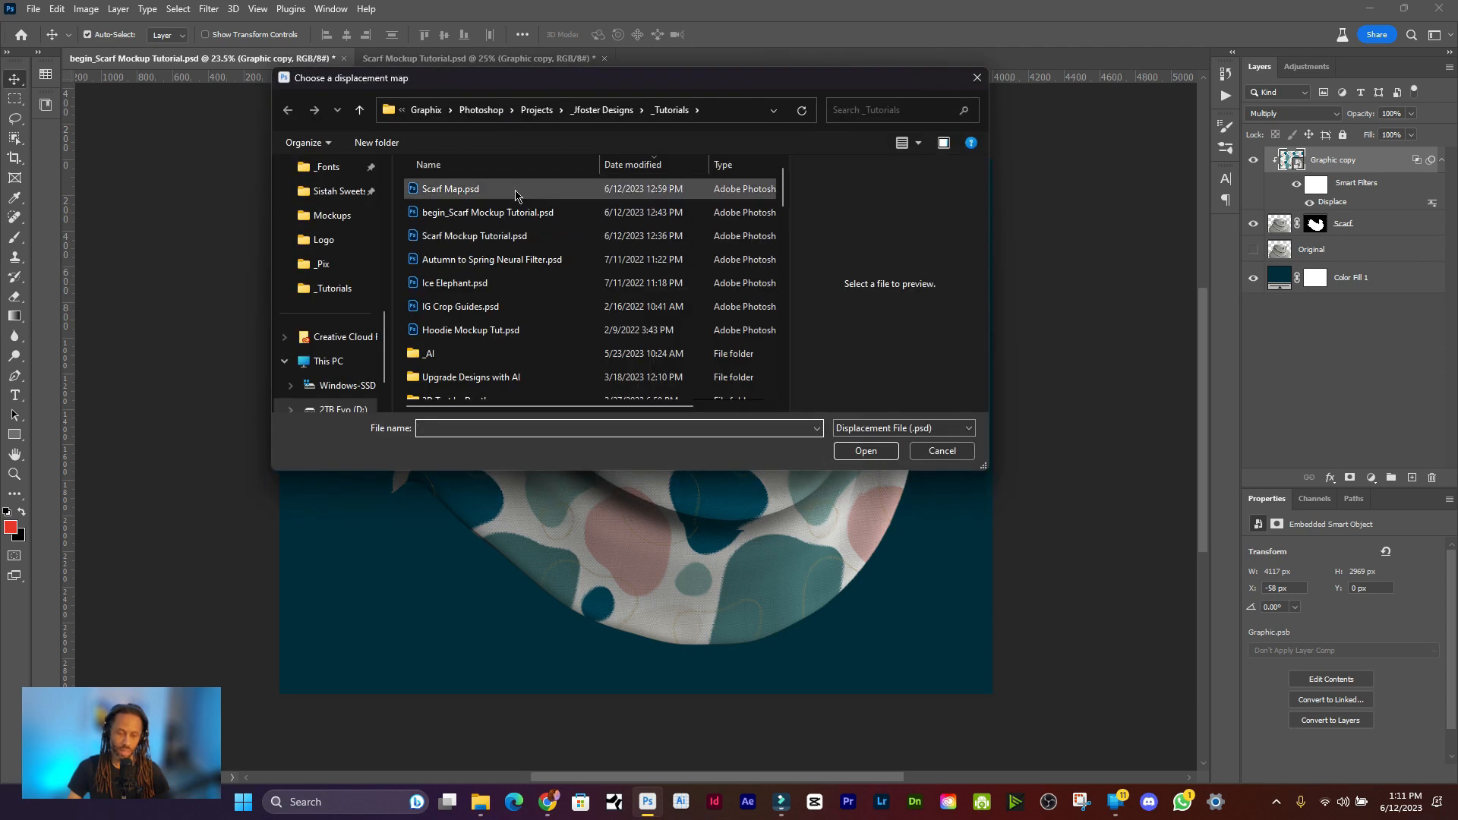
pyautogui.doubleClick(516, 190)
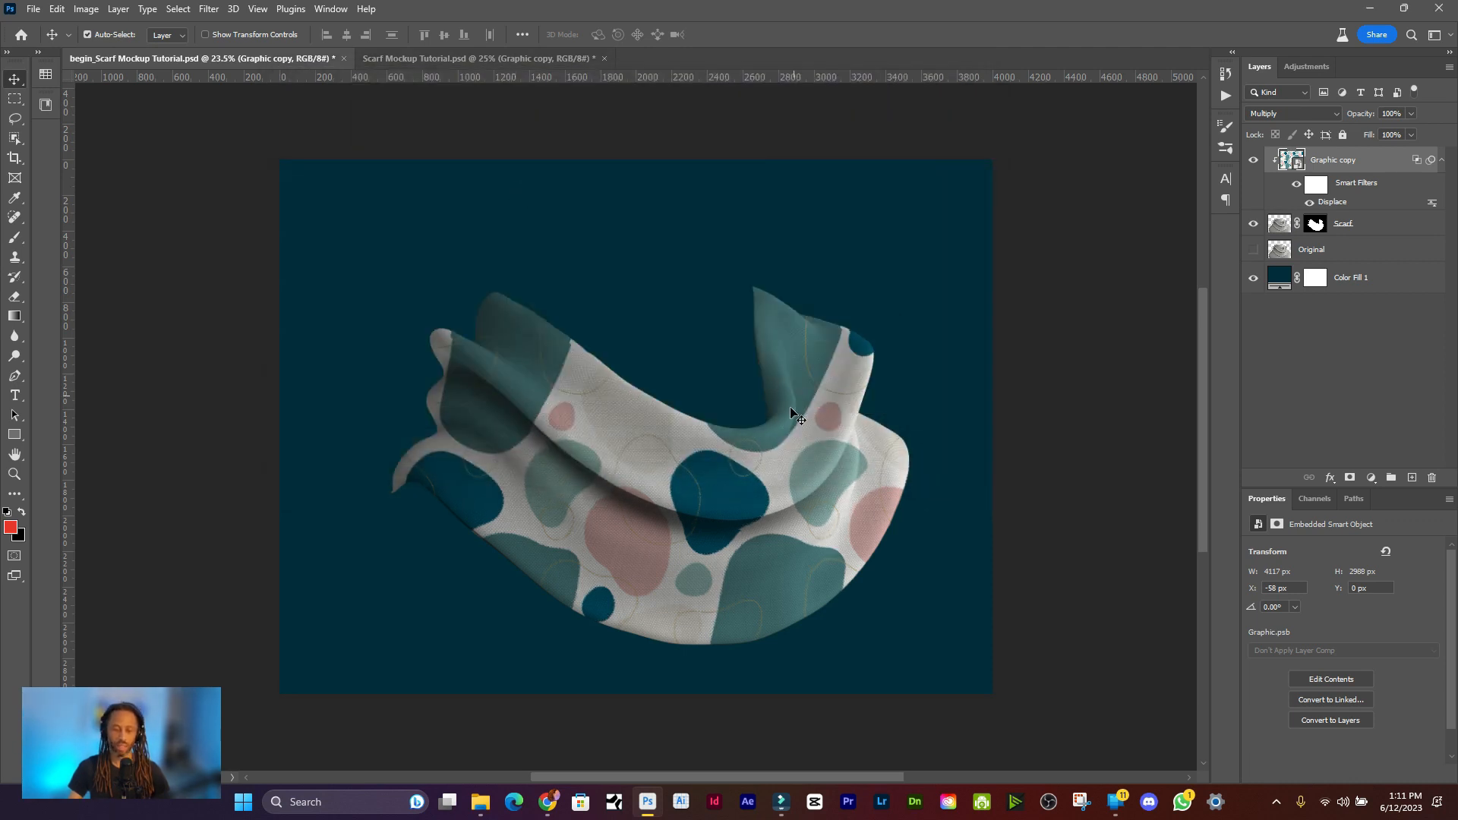